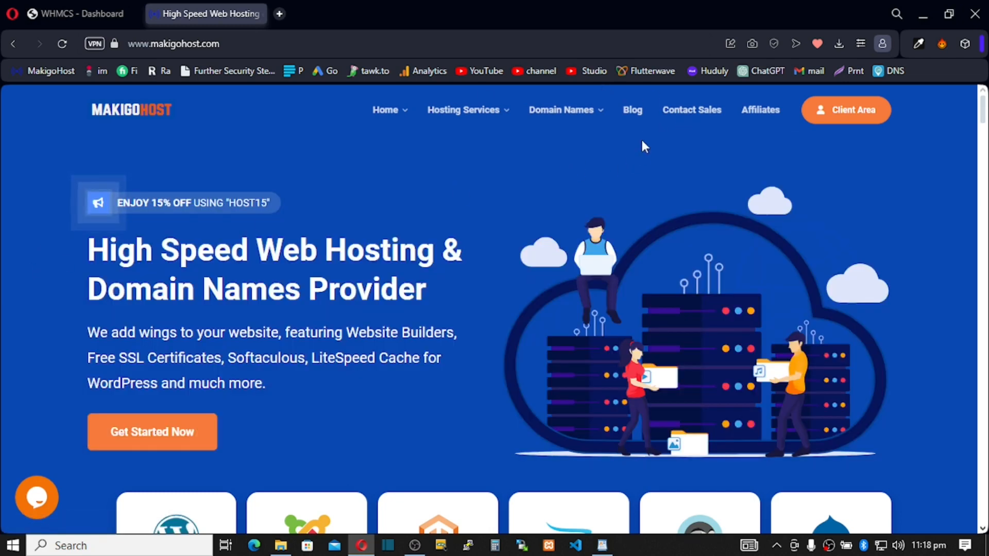
Go to the Contact Sales ticket form in the MakigoHost client area.
left_click(687, 115)
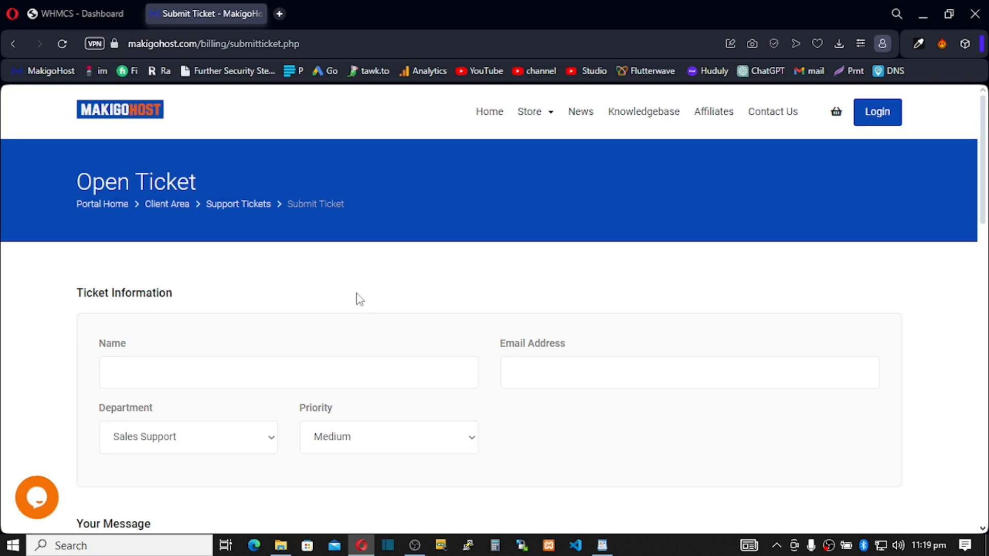
scroll(359, 298, "down", 2)
scroll(359, 299, "up", 2)
scroll(217, 405, "down", 2)
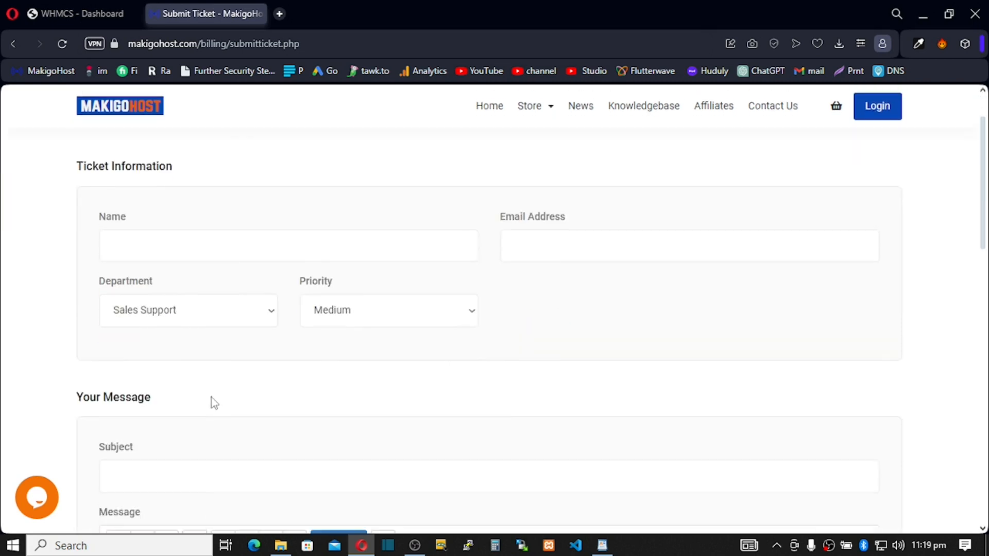
Choose Sales Support as the department and review the rest of the ticket fields.
left_click(266, 313)
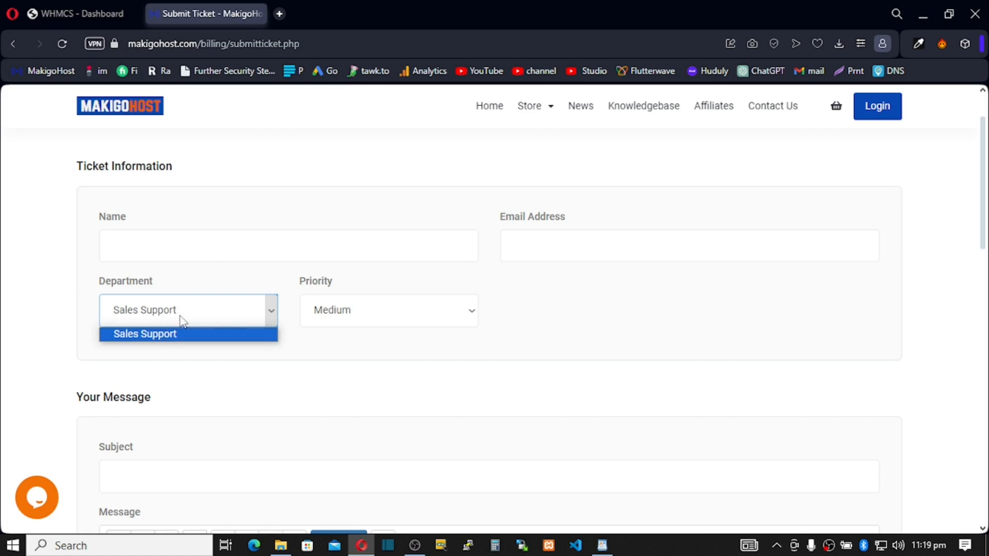
left_click(183, 335)
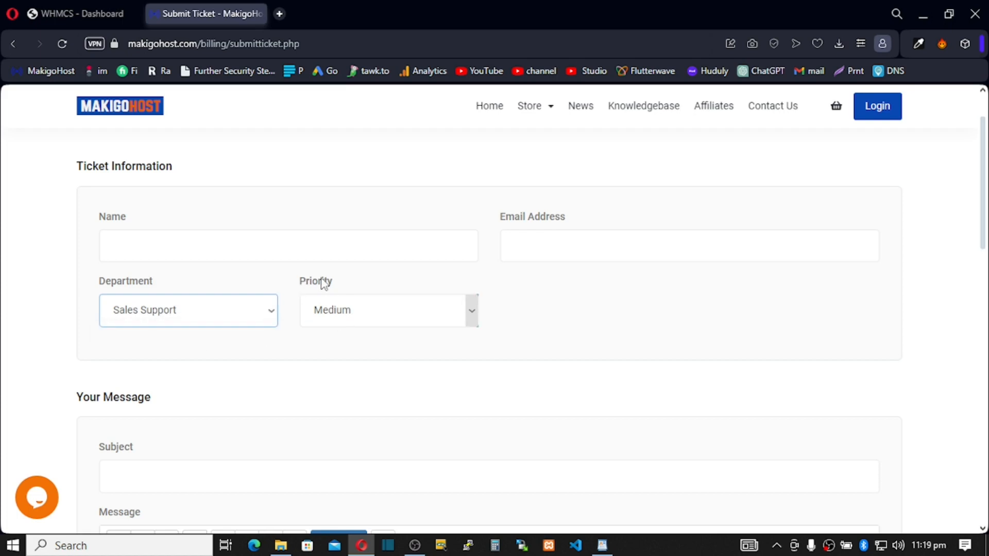
scroll(158, 393, "down", 2)
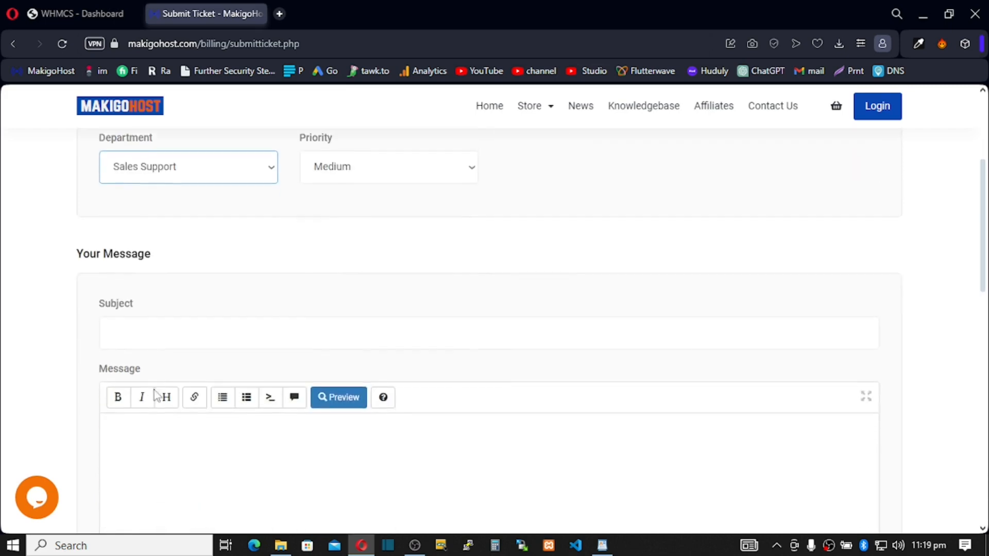
scroll(224, 331, "down", 4)
scroll(170, 295, "up", 1)
scroll(170, 309, "down", 3)
scroll(271, 268, "down", 1)
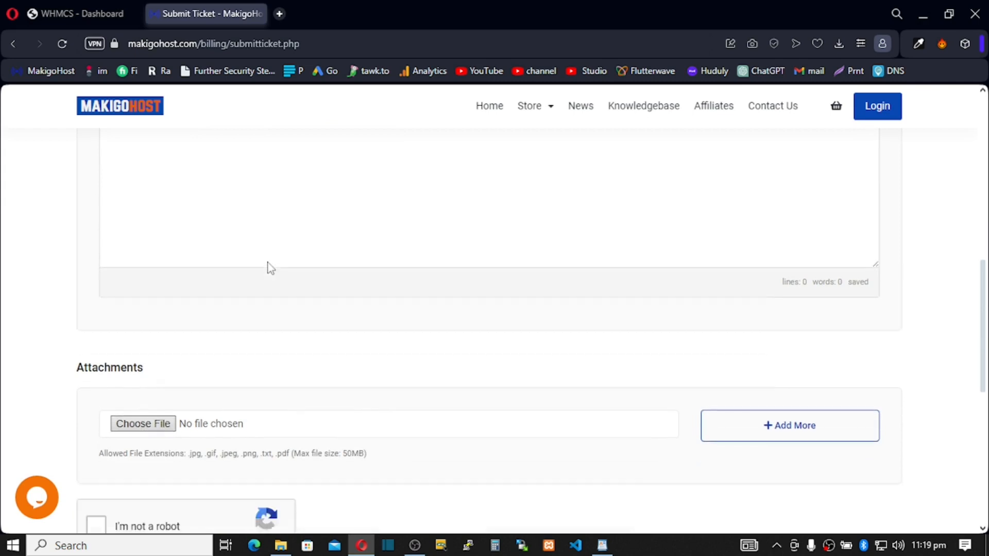
scroll(271, 268, "down", 3)
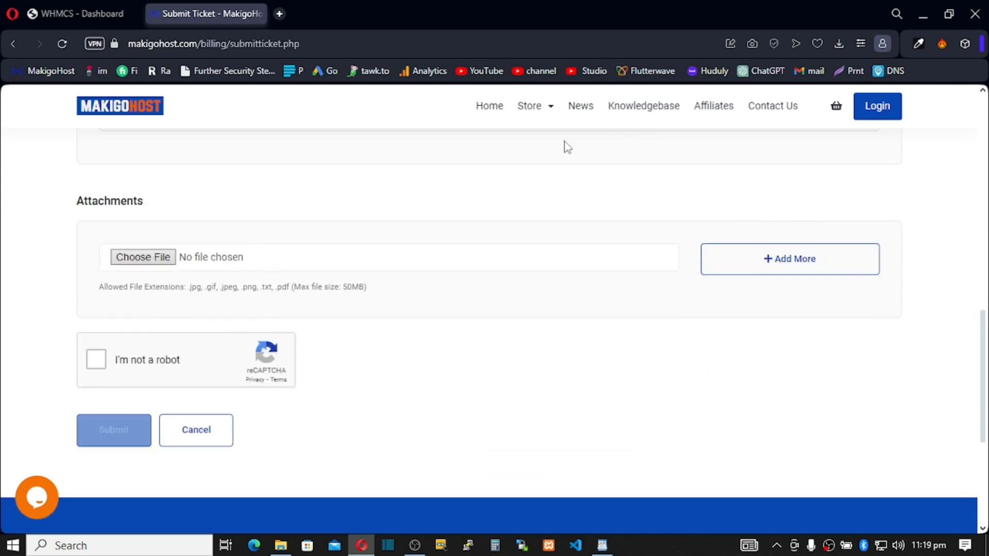
Load the zinahosting.com/billing client portal in a new browser tab.
left_click(278, 14)
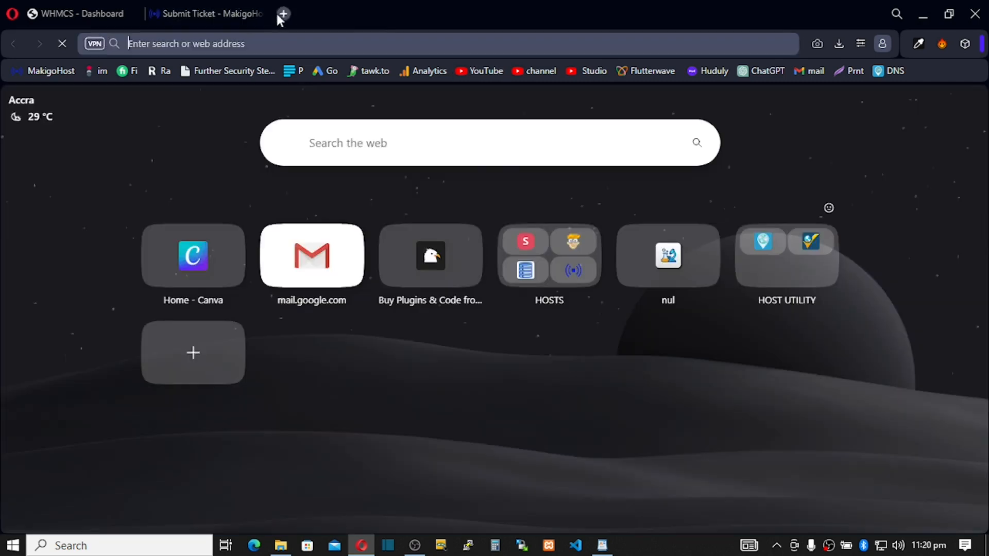
type("zin")
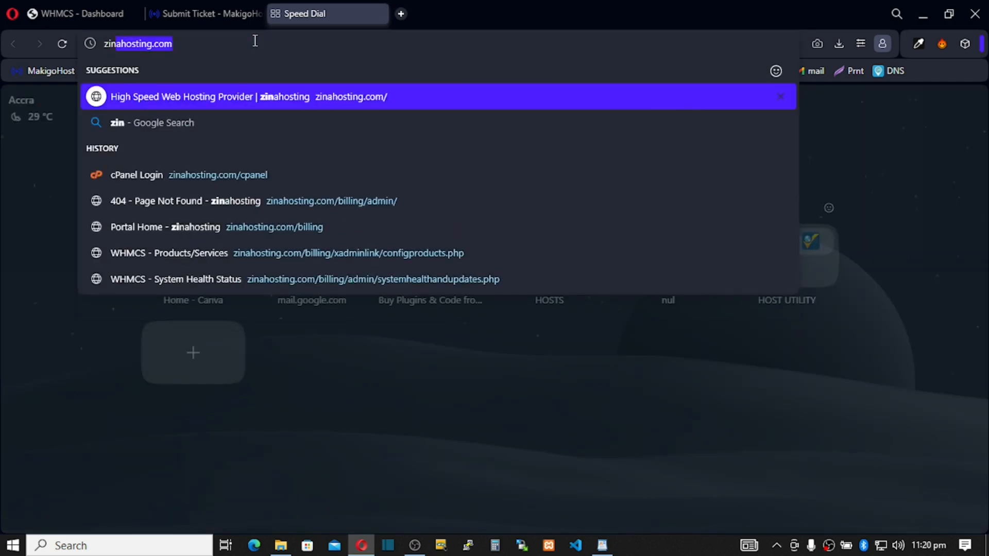
key("Right")
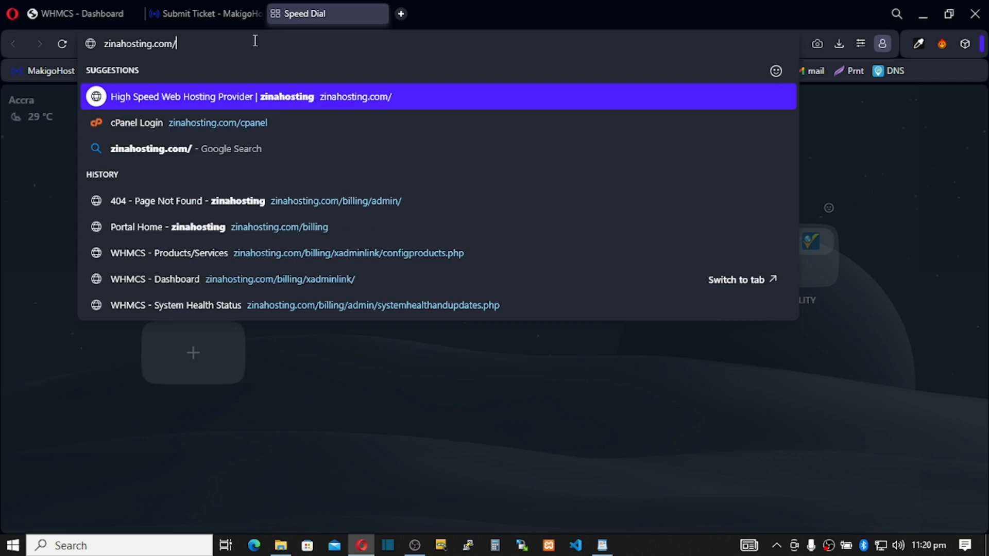
type("bil")
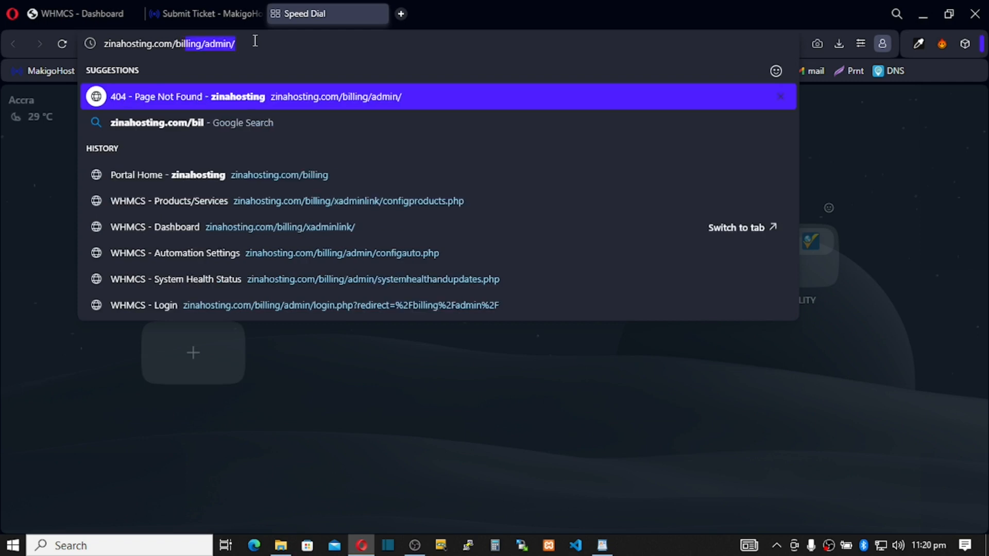
key("Right")
key("BackSpace")
key("BackSpace")
key("BackSpace")
key("BackSpace")
key("BackSpace")
key("BackSpace")
key("BackSpace")
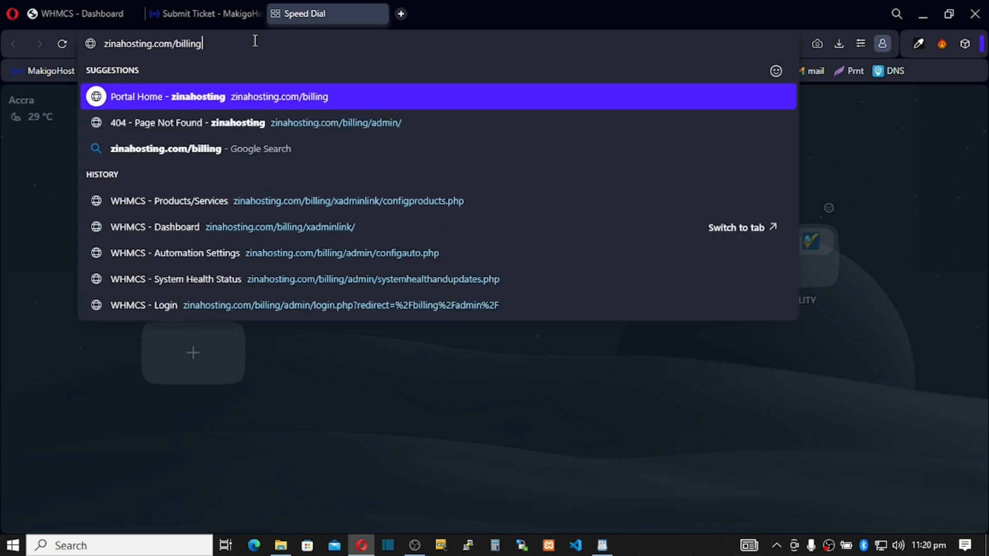
key("Return")
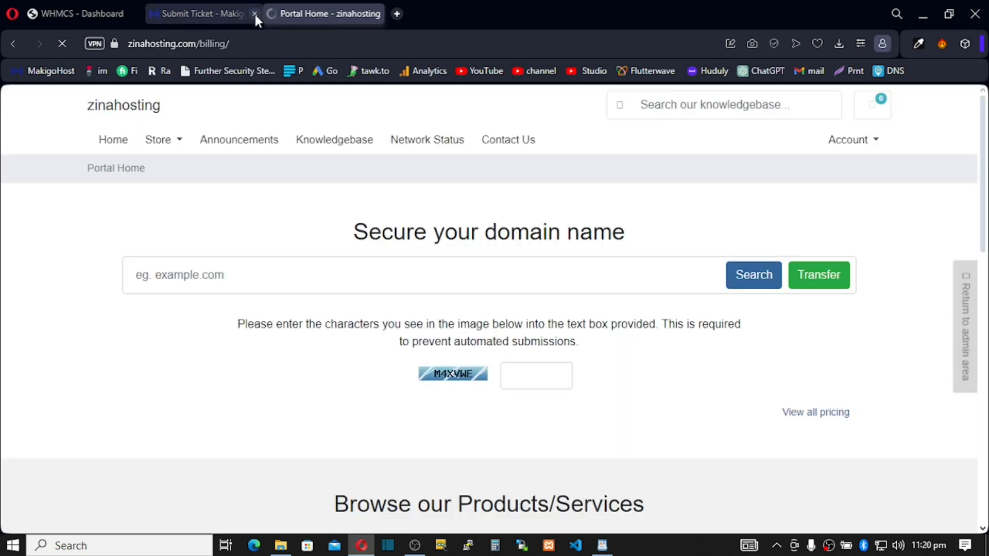
Close the MakigoHost ticket tab, review the Contact Us page, and return to the WHMCS admin dashboard.
left_click(258, 14)
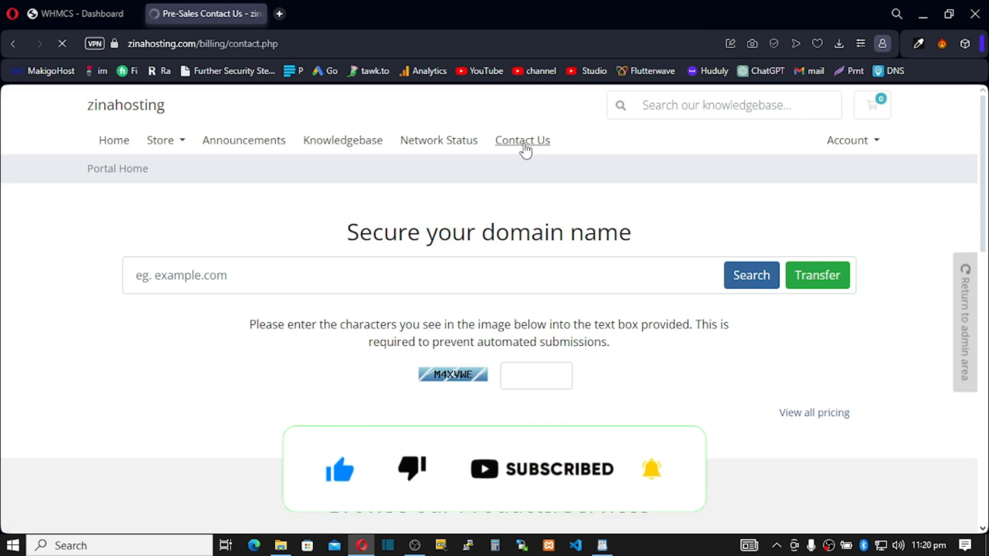
scroll(376, 249, "down", 3)
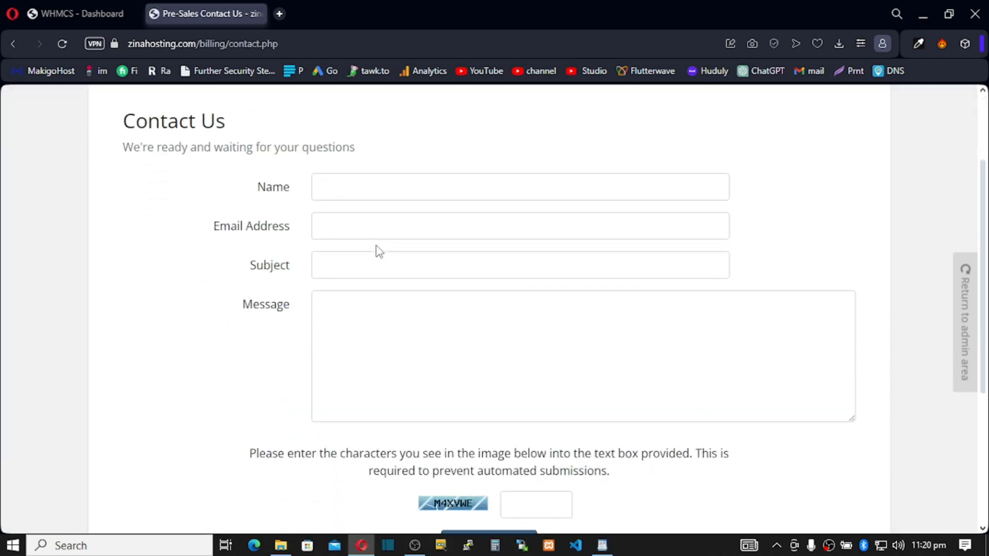
scroll(378, 245, "up", 3)
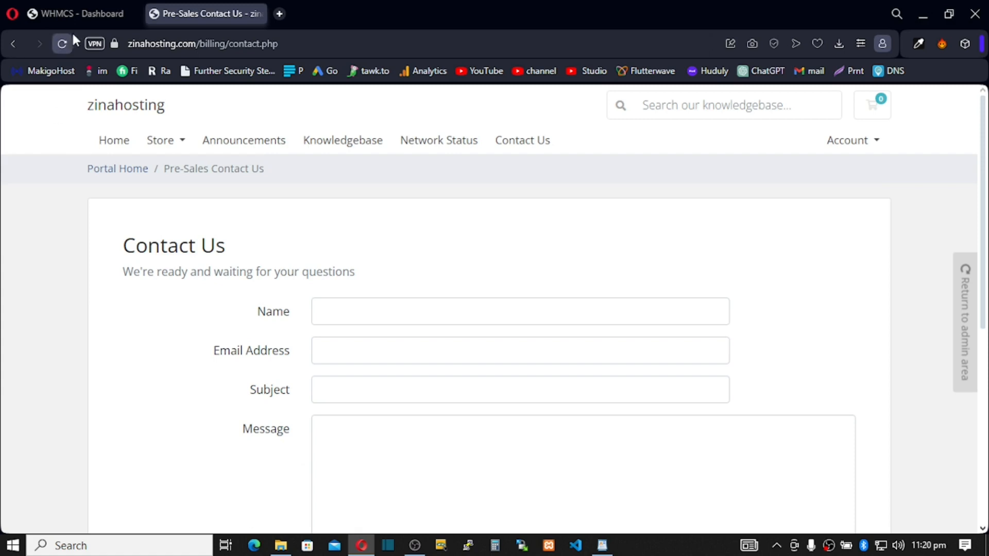
left_click(80, 21)
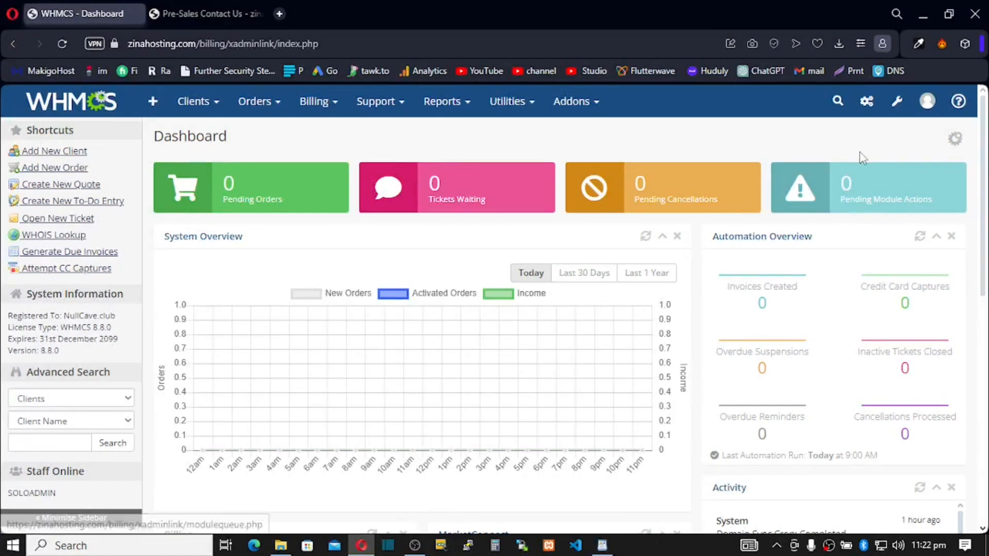
Find 'SU' in System Settings and open the Support Departments page.
left_click(893, 107)
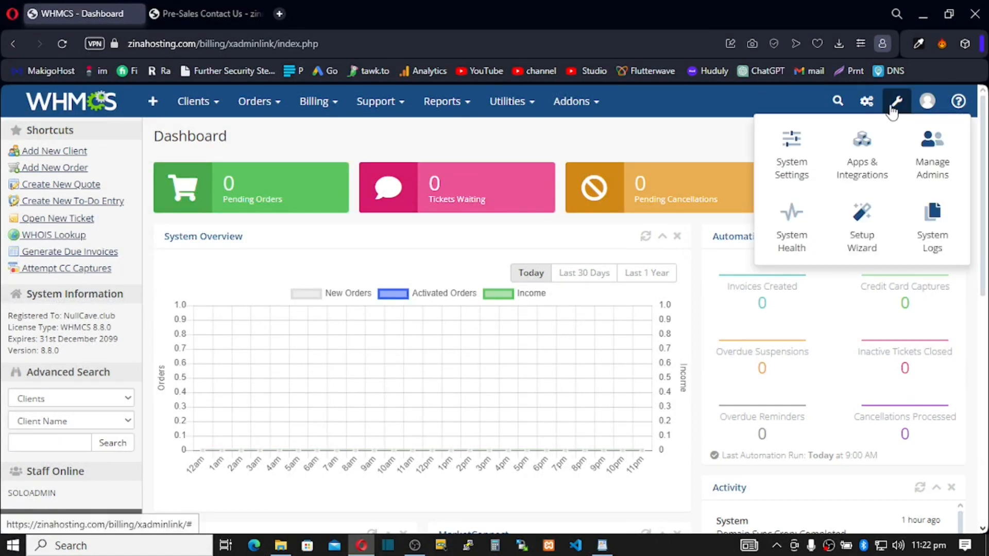
left_click(807, 166)
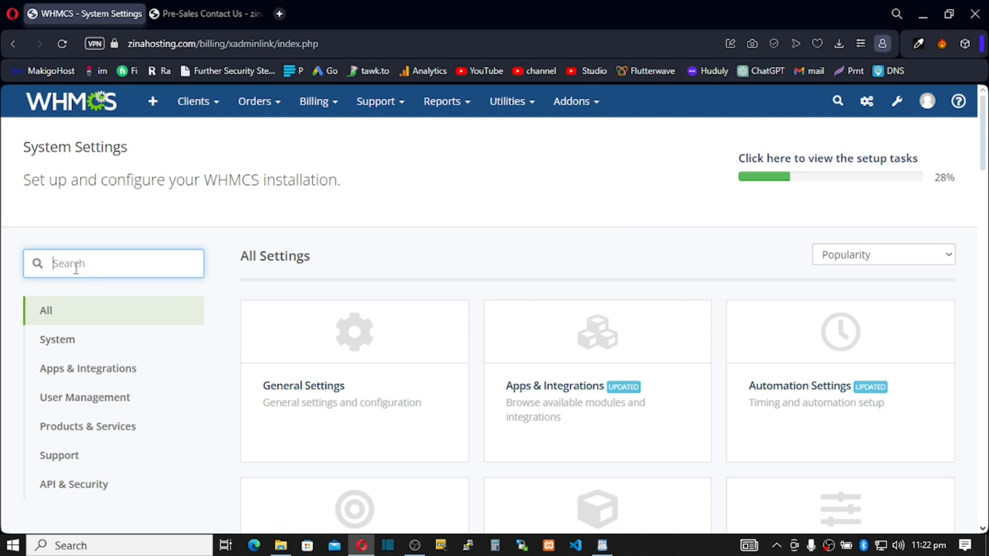
type("SU")
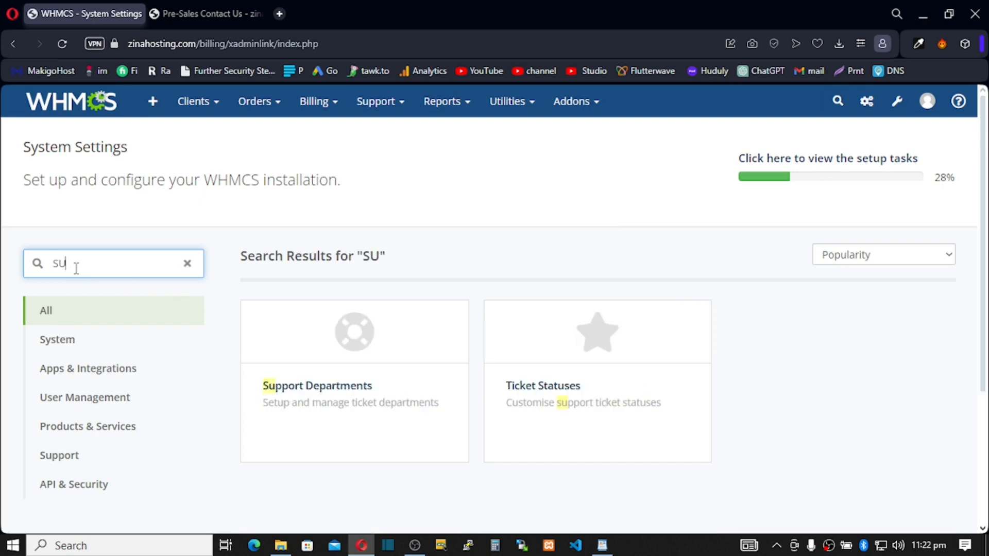
left_click(349, 348)
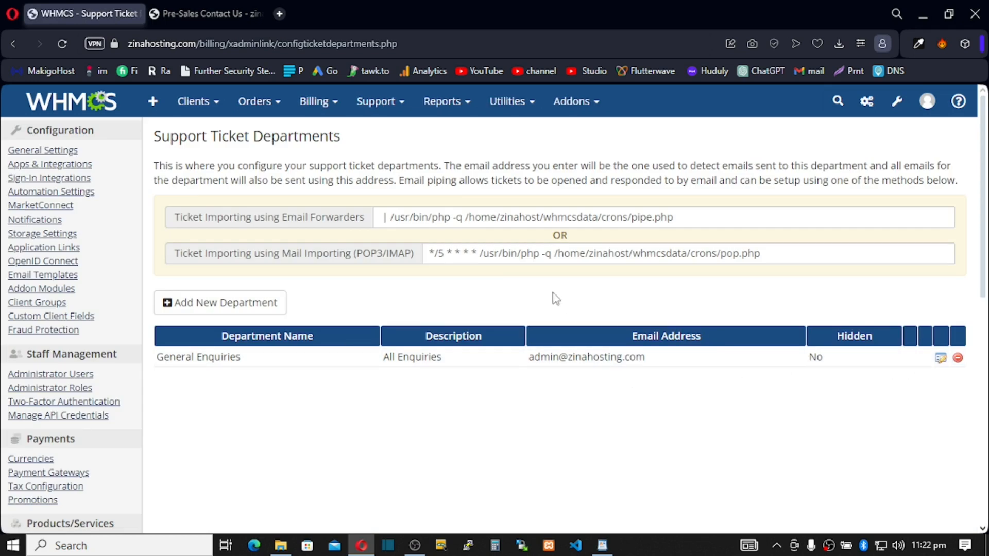
Start a new support department named 'Sales Department'.
left_click(187, 311)
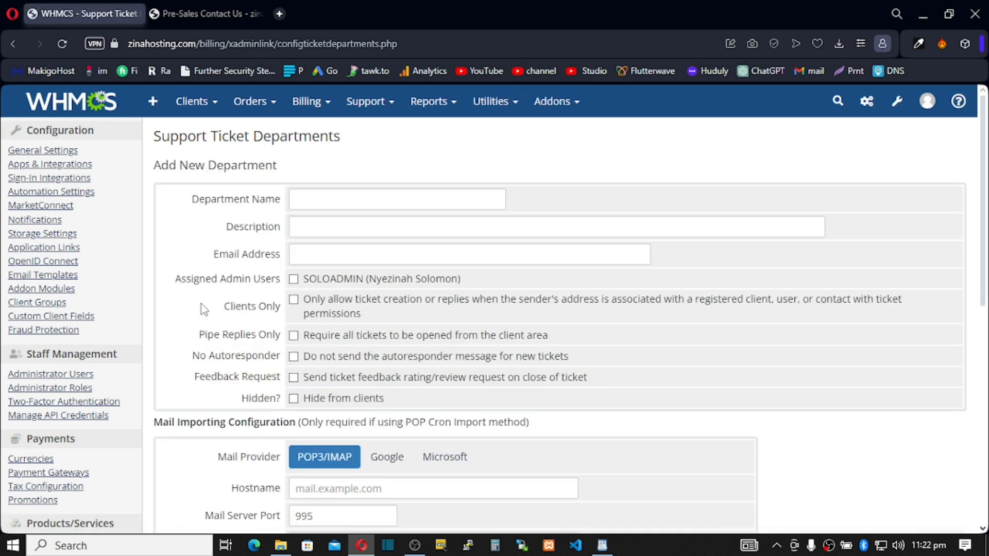
left_click(301, 202)
type("Sales")
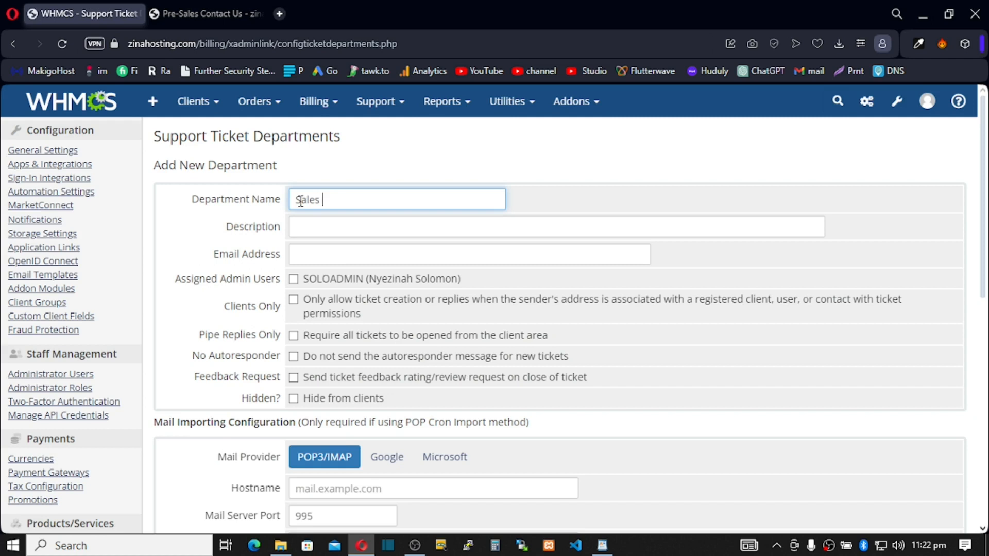
type("D")
key("BackSpace")
type("epart")
key("BackSpace")
key("BackSpace")
key("BackSpace")
key("BackSpace")
type("Department")
left_click(306, 256)
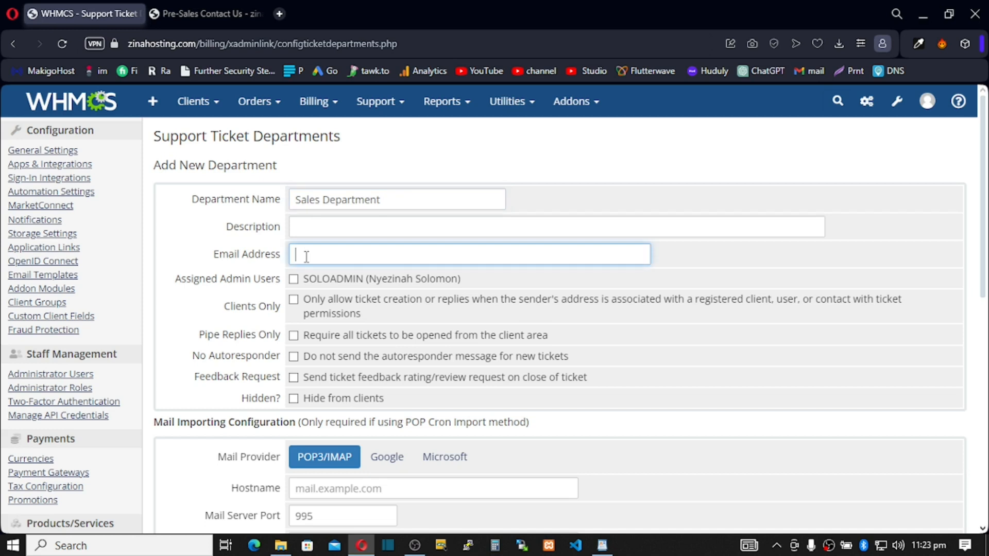
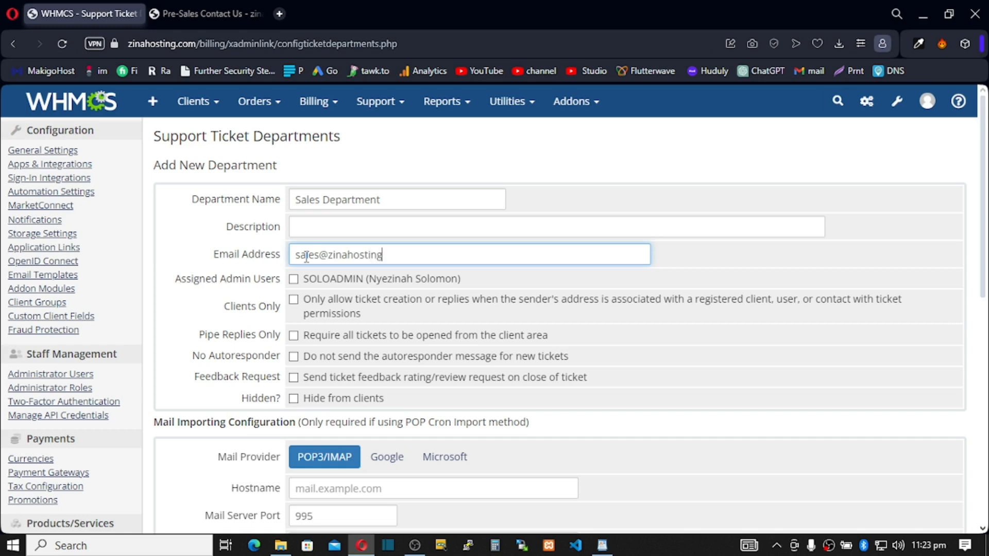
left_click(293, 281)
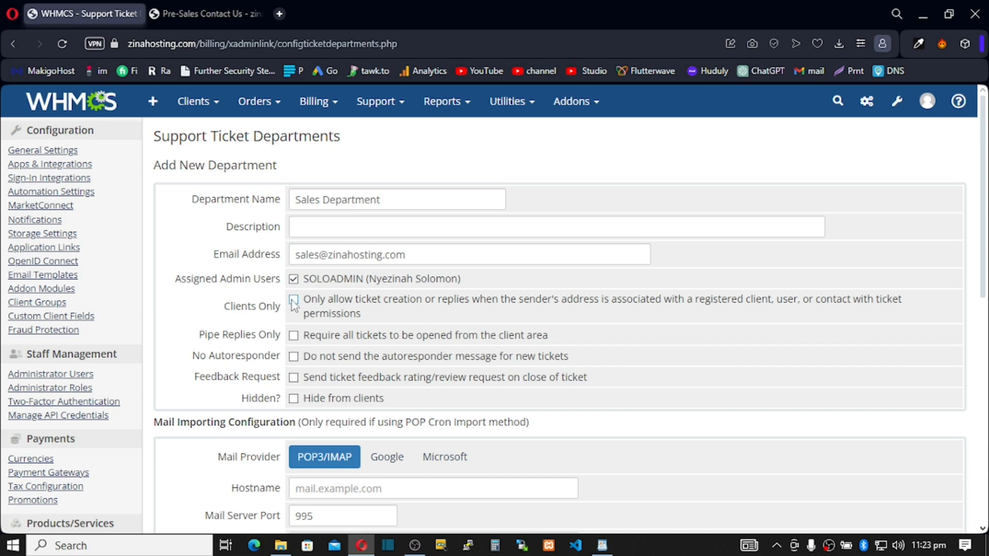
left_click_drag(407, 255, 297, 256)
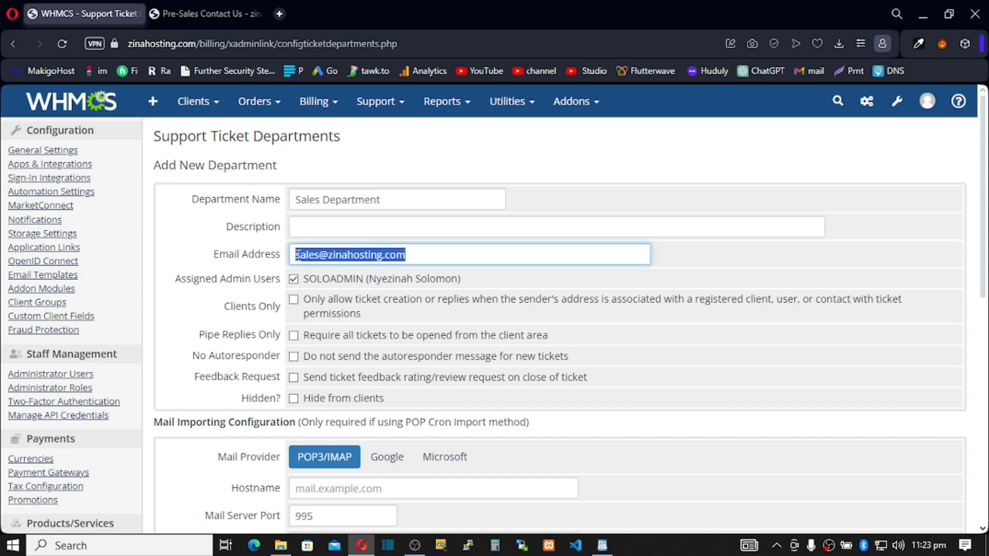
left_click_drag(407, 255, 295, 256)
scroll(322, 298, "down", 6)
Save Sales Department, delete General Enquiries, and start another new department.
left_click(530, 385)
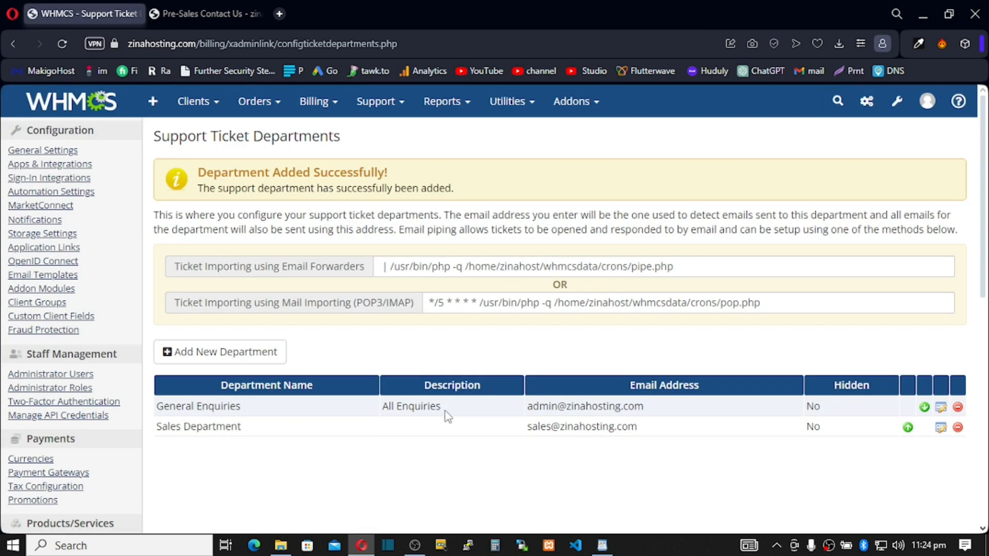
left_click(958, 408)
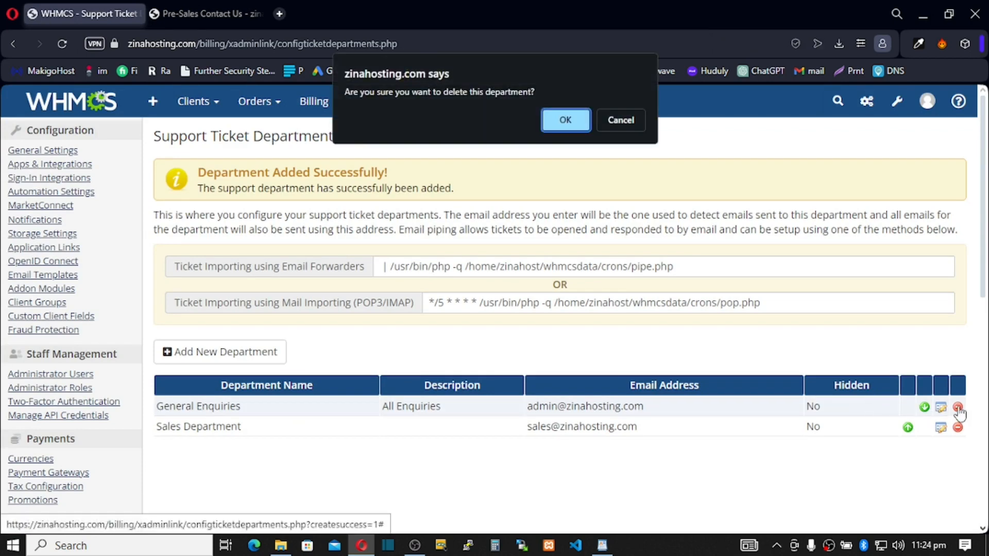
left_click(566, 122)
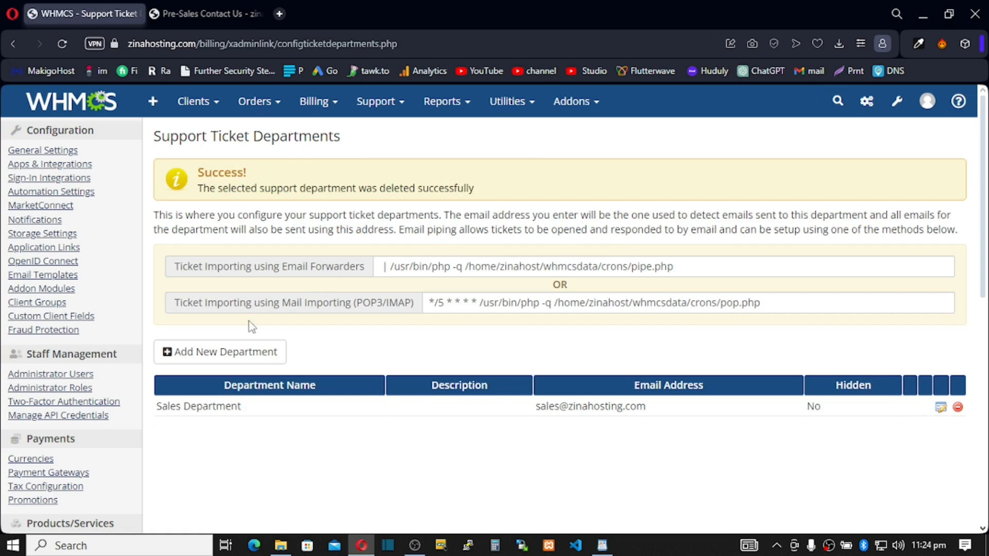
left_click(206, 360)
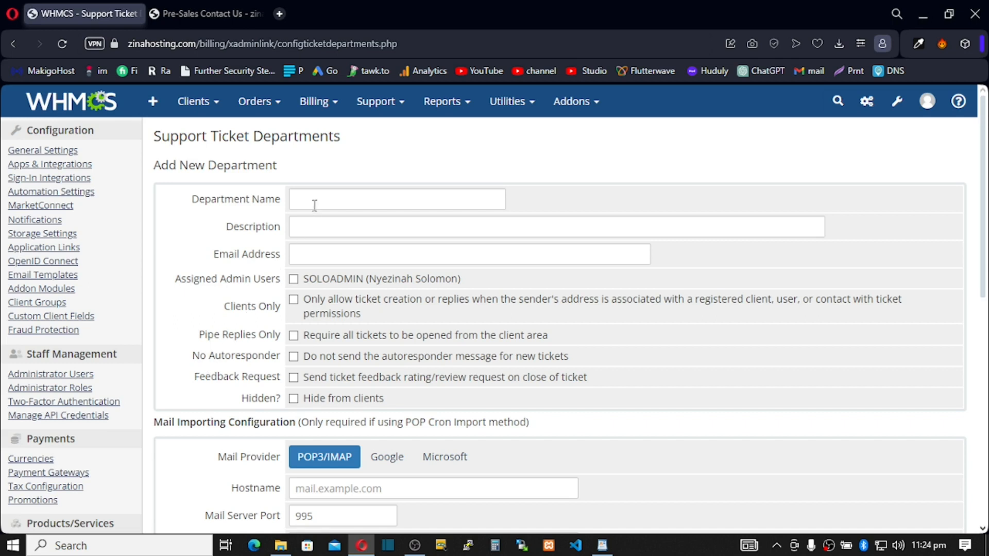
Name the department Technical Support, enter the support@ email address, and assign the admin user.
left_click(316, 201)
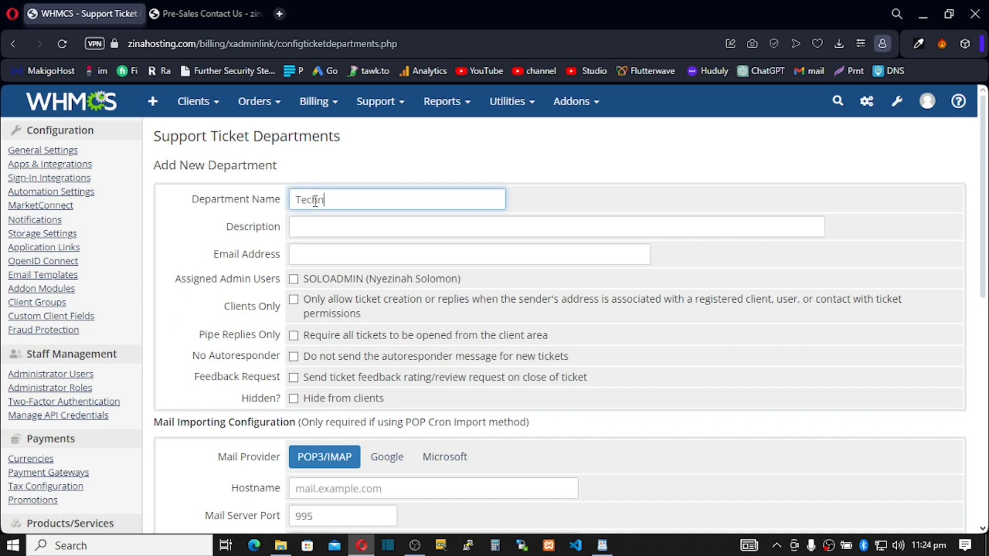
type("Technical Support")
left_click(321, 256)
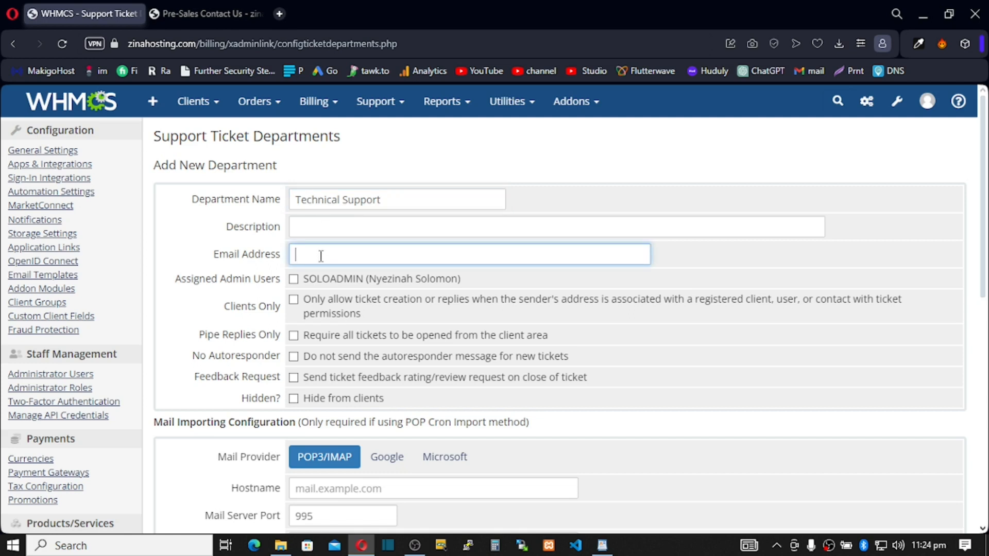
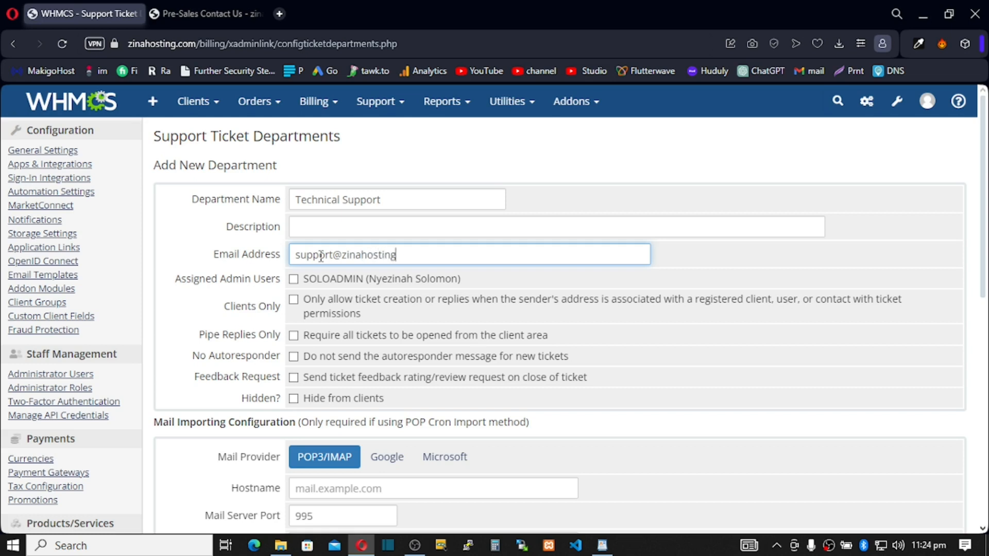
left_click(294, 279)
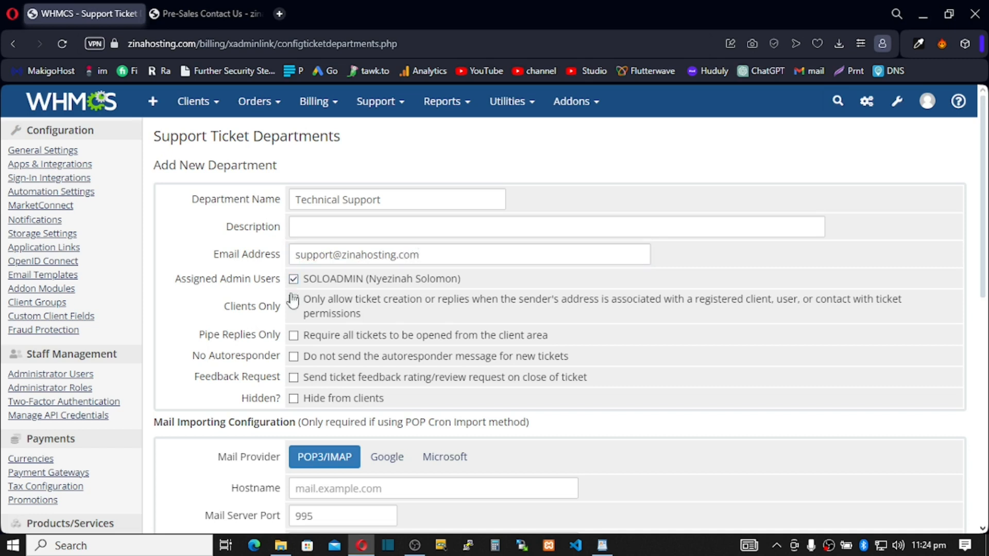
left_click_drag(370, 255, 325, 255)
left_click(406, 259)
key("End")
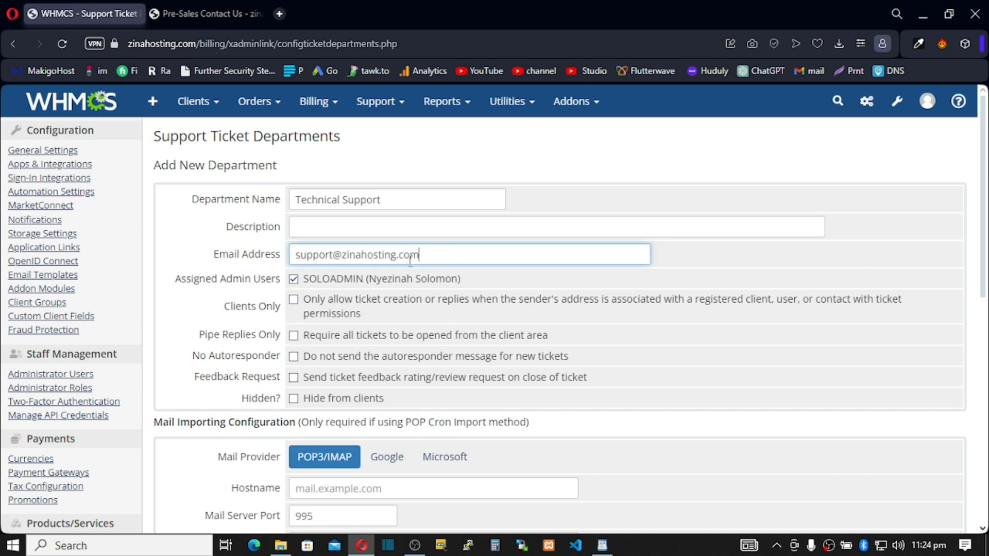
Enable Clients Only and Feedback Request, then submit the Technical Support department.
left_click(293, 302)
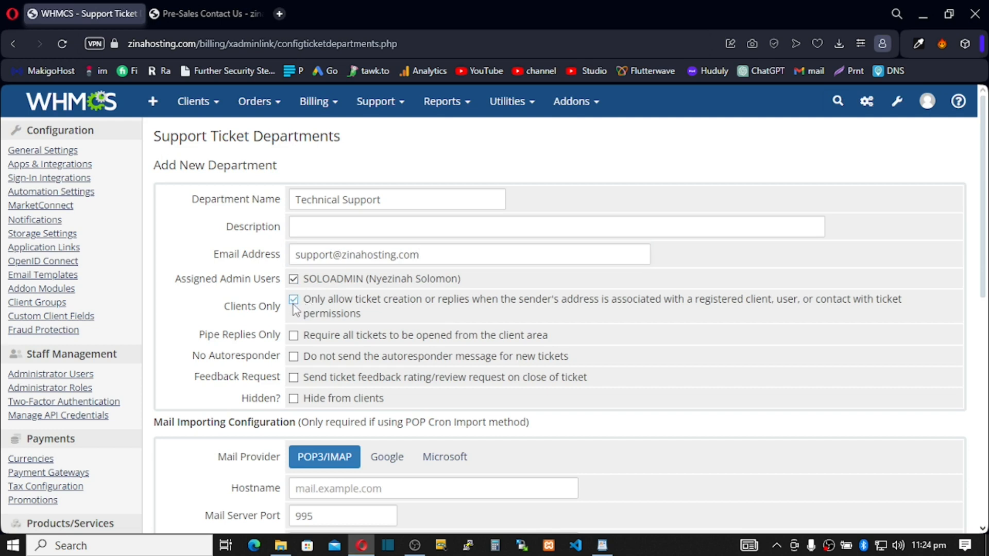
scroll(291, 309, "down", 1)
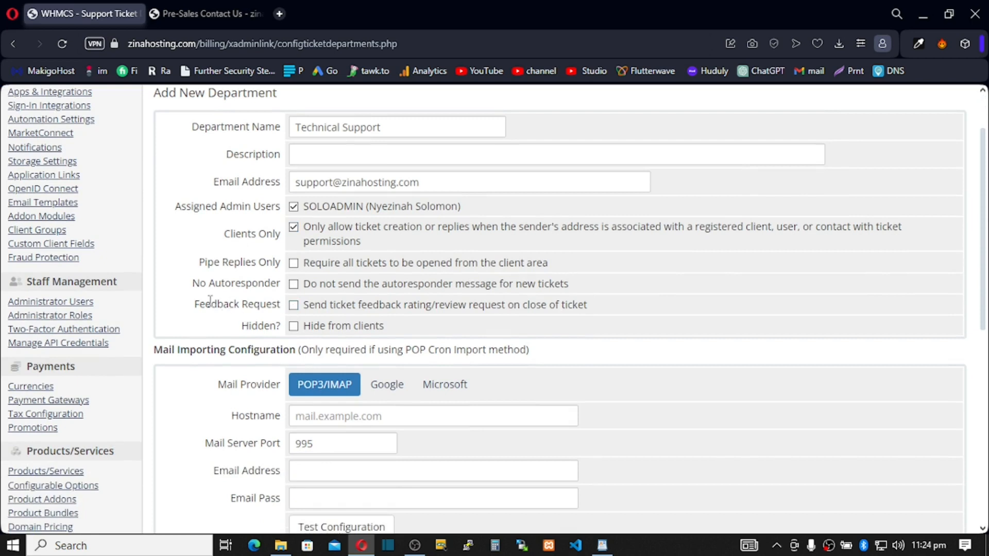
left_click_drag(195, 306, 512, 300)
left_click(294, 305)
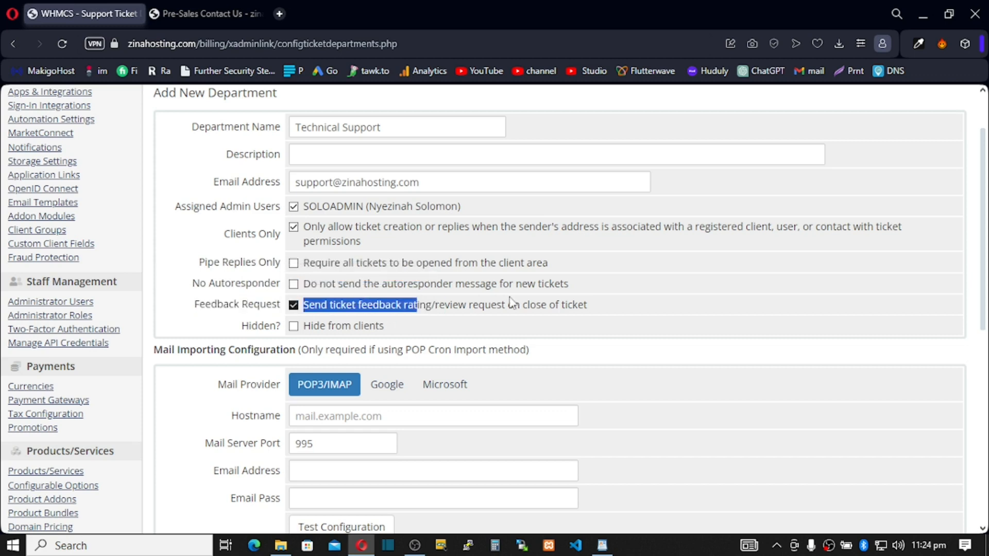
left_click(461, 311)
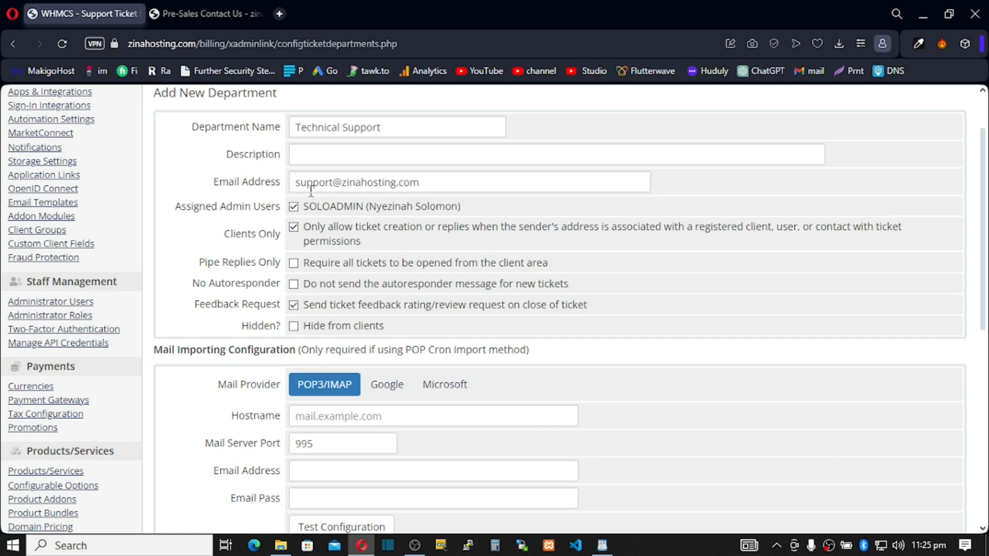
left_click(330, 183)
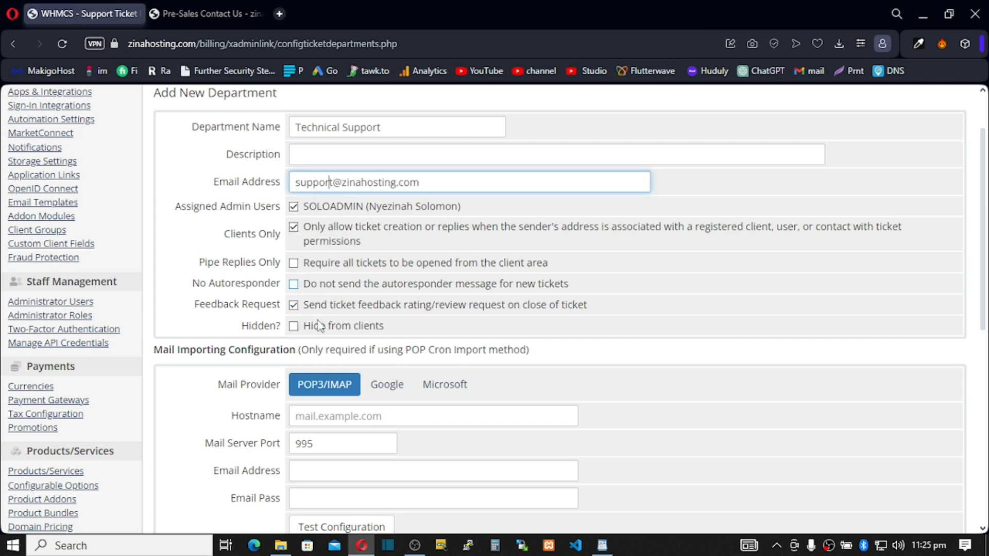
scroll(364, 347, "down", 3)
scroll(365, 346, "down", 1)
left_click(520, 388)
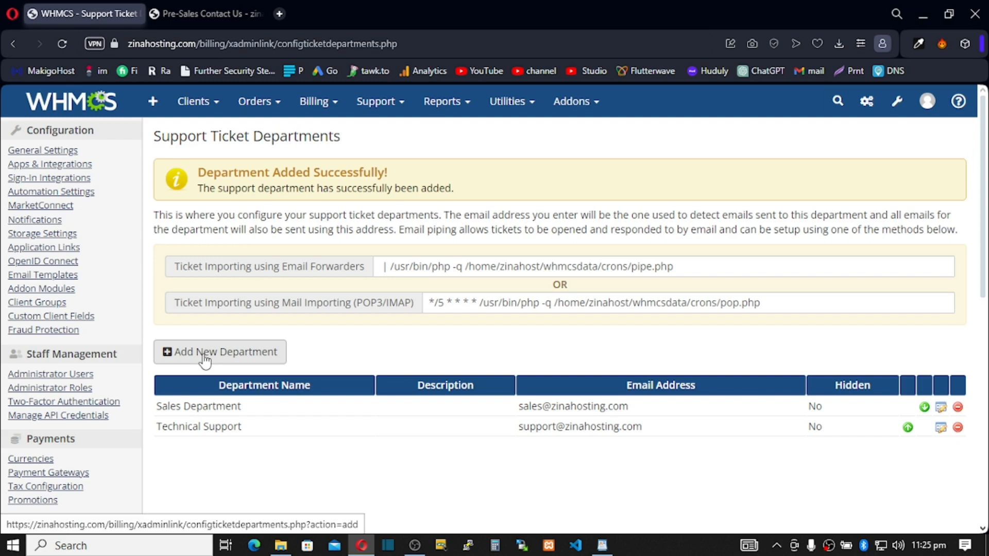
Log in to the zinahosting.com cPanel in a new tab using the saved username.
left_click(279, 14)
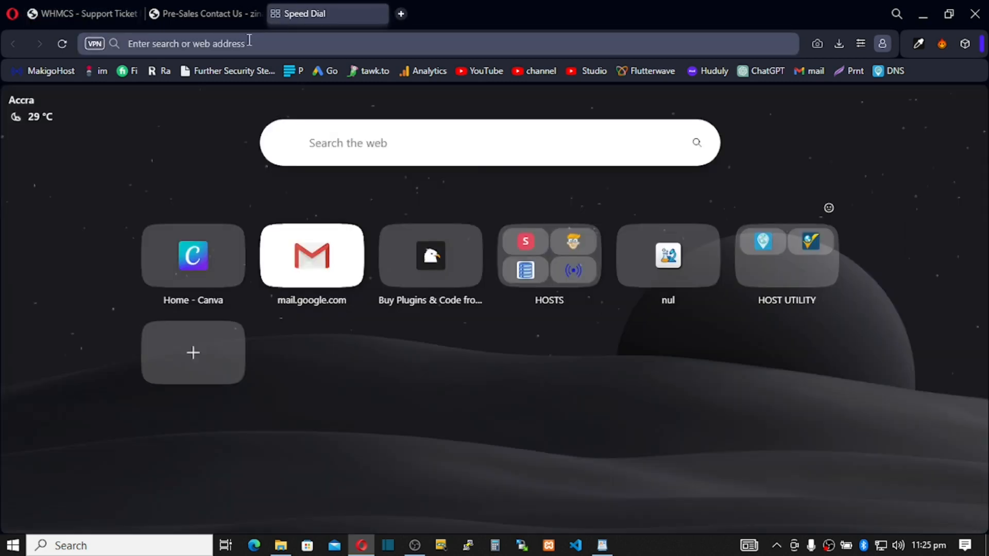
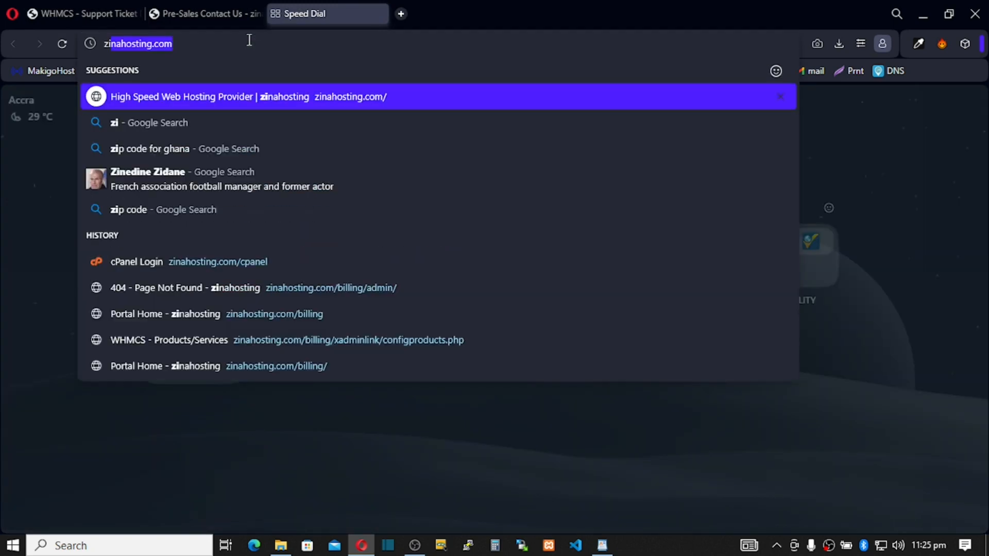
key("Return")
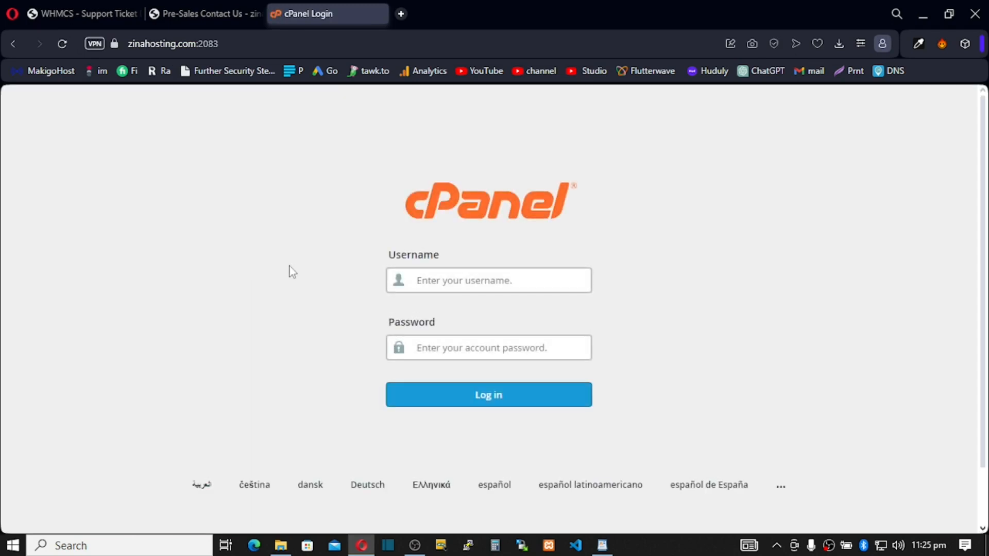
left_click(524, 315)
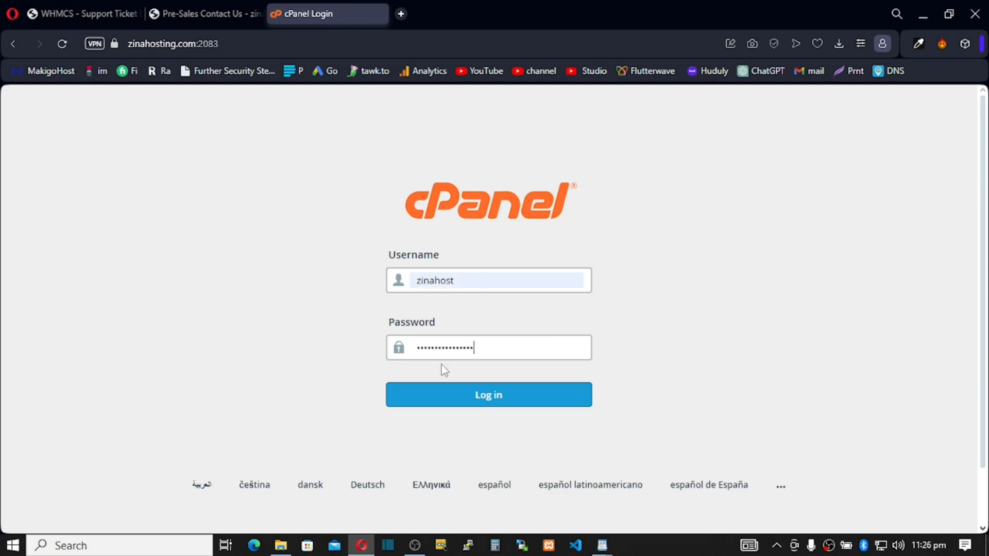
left_click(480, 404)
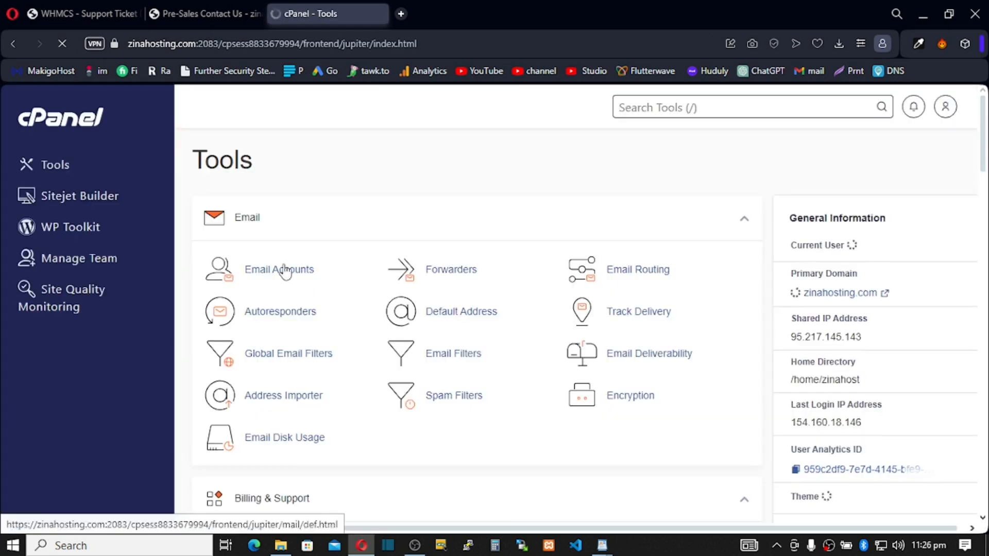
left_click(85, 10)
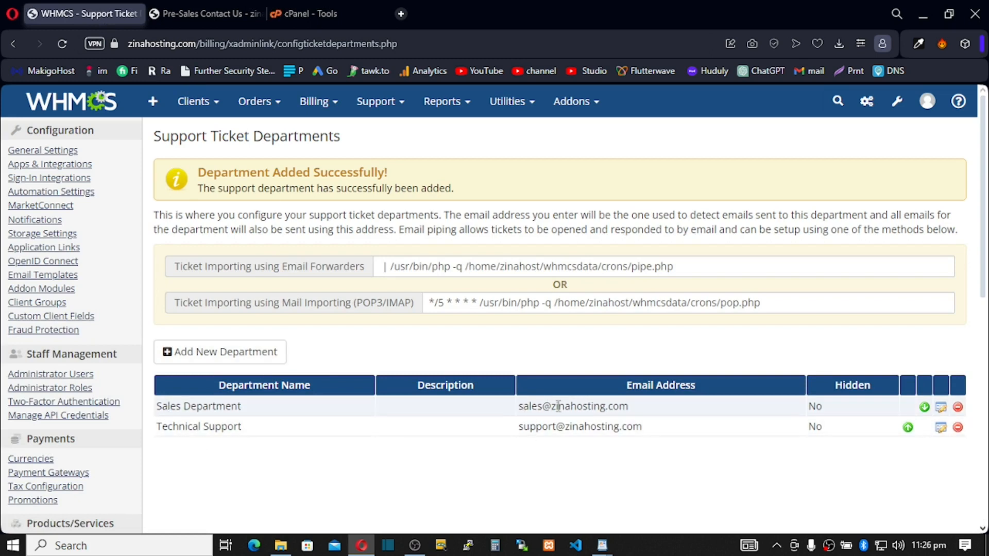
left_click_drag(629, 407, 517, 407)
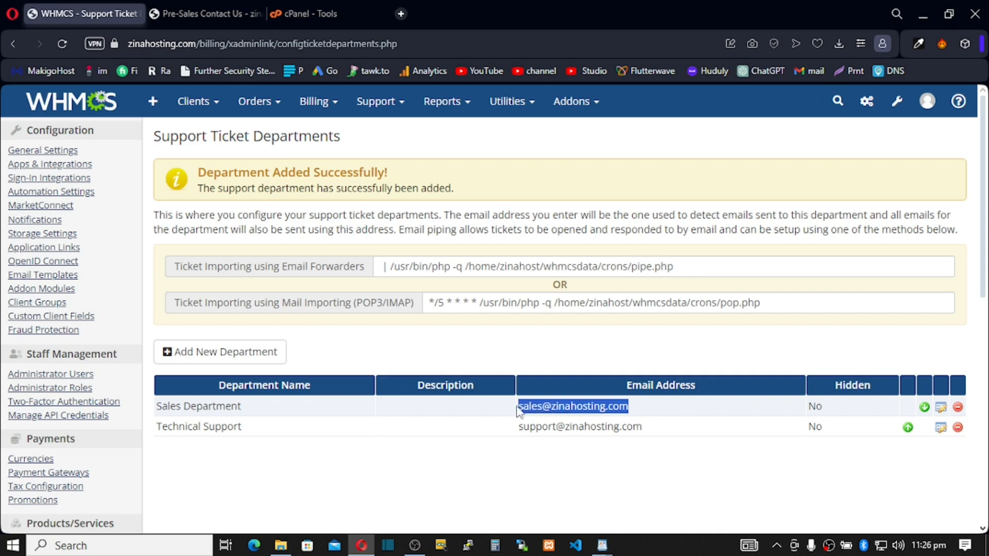
left_click(310, 9)
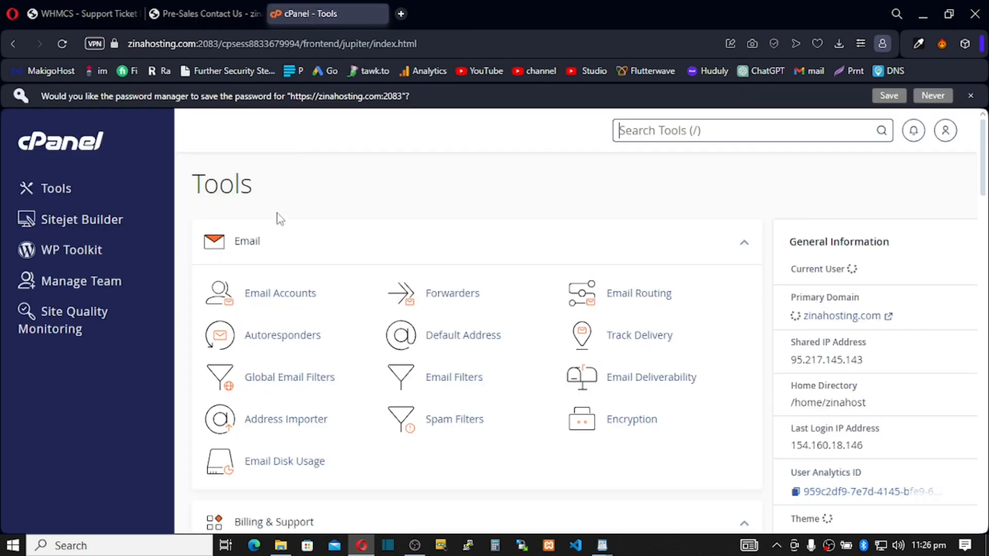
left_click(265, 294)
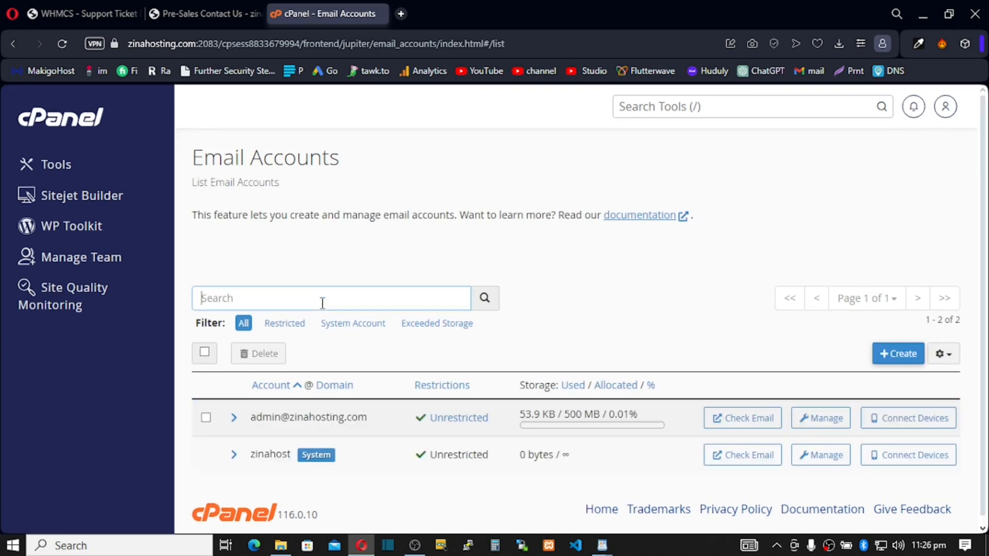
left_click(896, 348)
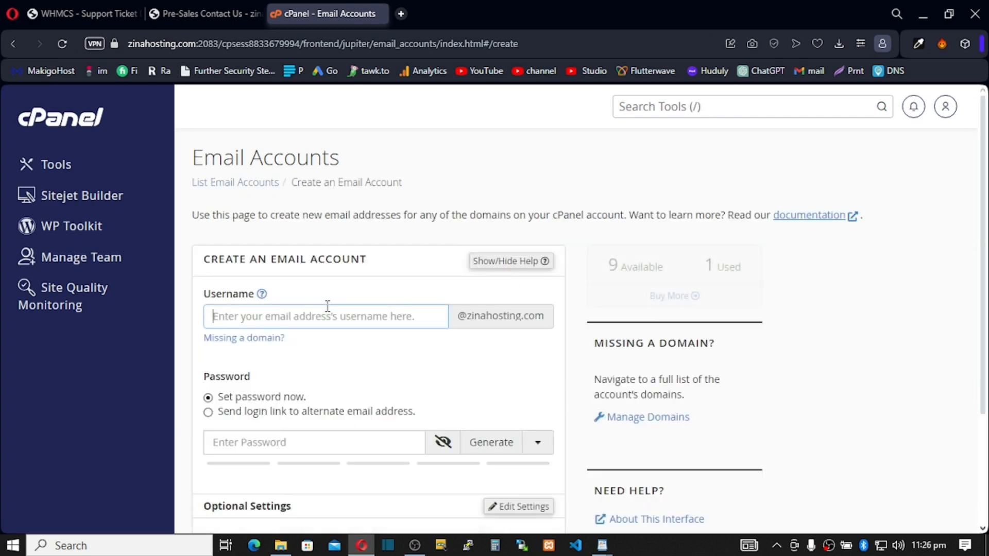
type("sales")
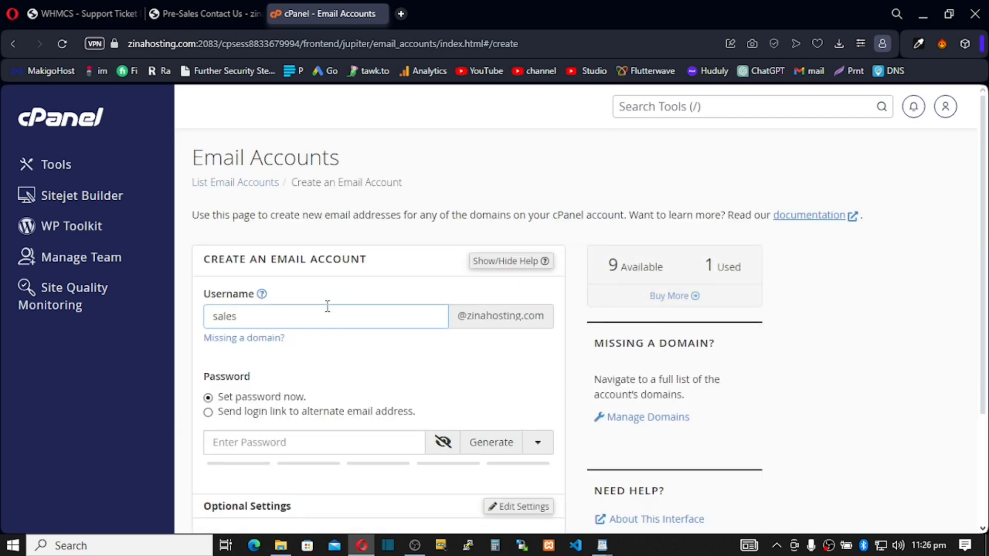
scroll(328, 307, "down", 3)
left_click(490, 290)
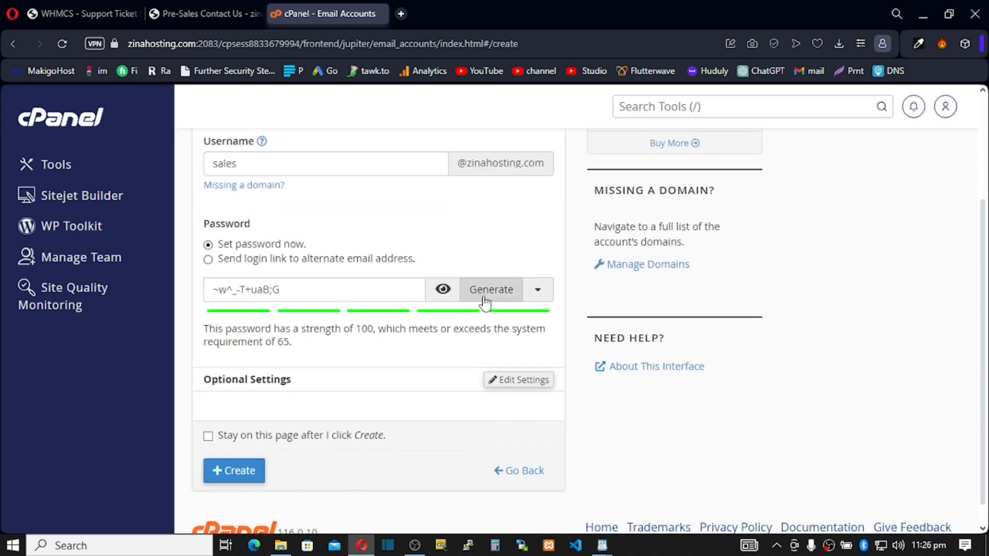
scroll(311, 407, "down", 1)
left_click(235, 444)
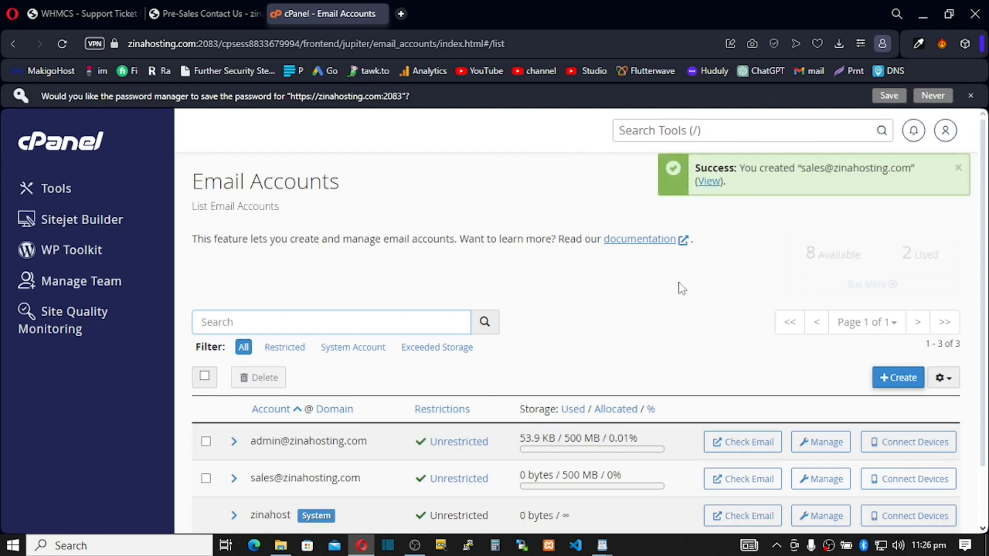
left_click(901, 379)
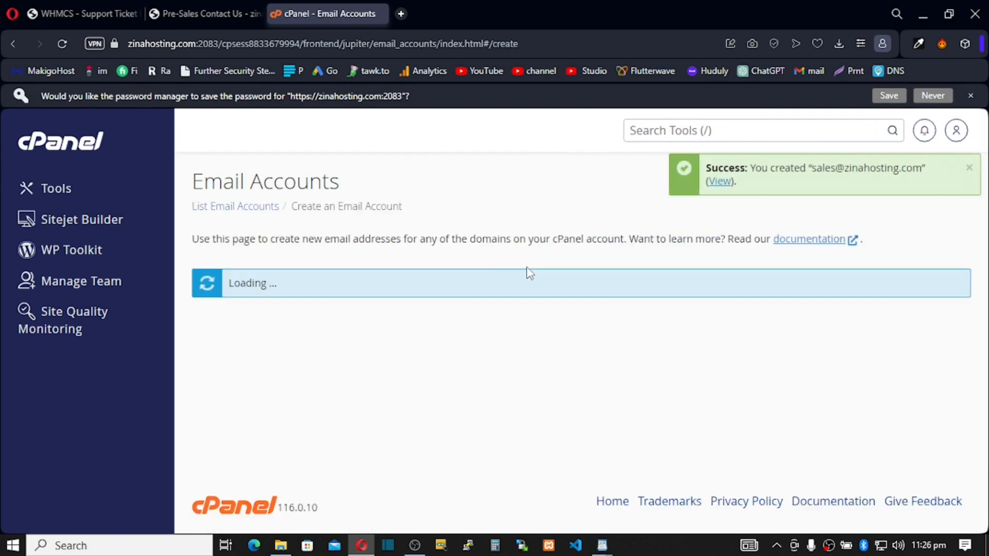
left_click(236, 336)
type("support")
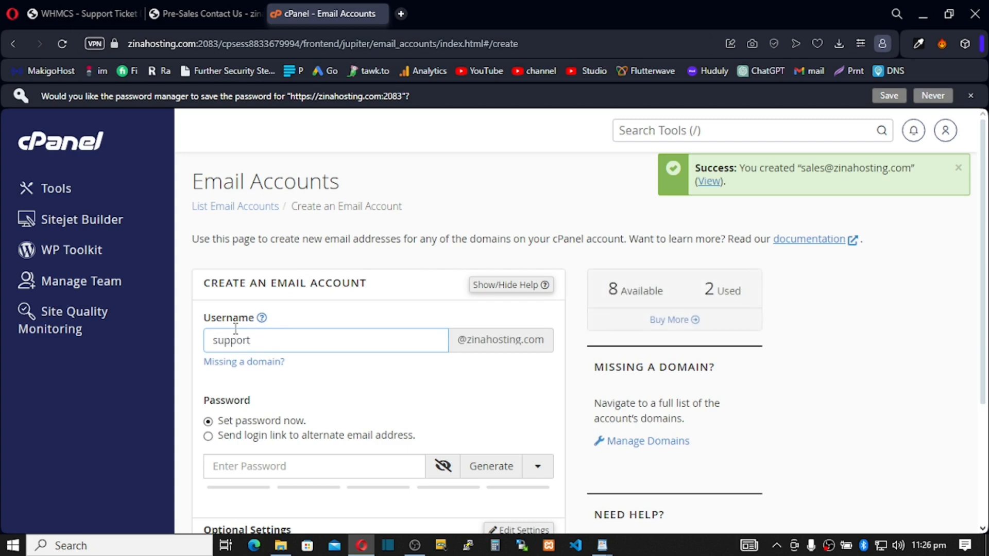
scroll(376, 325, "down", 1)
left_click(498, 401)
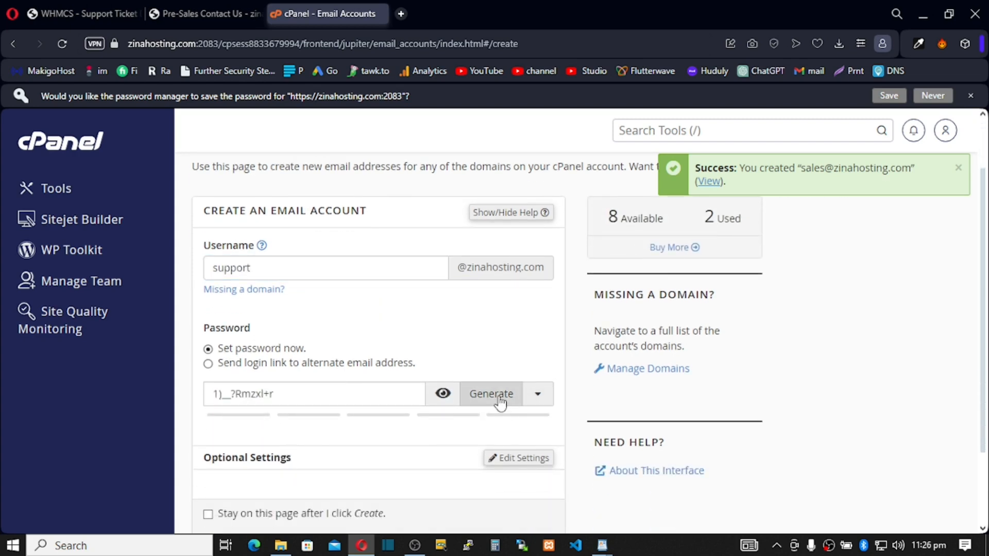
scroll(499, 403, "down", 2)
left_click(238, 444)
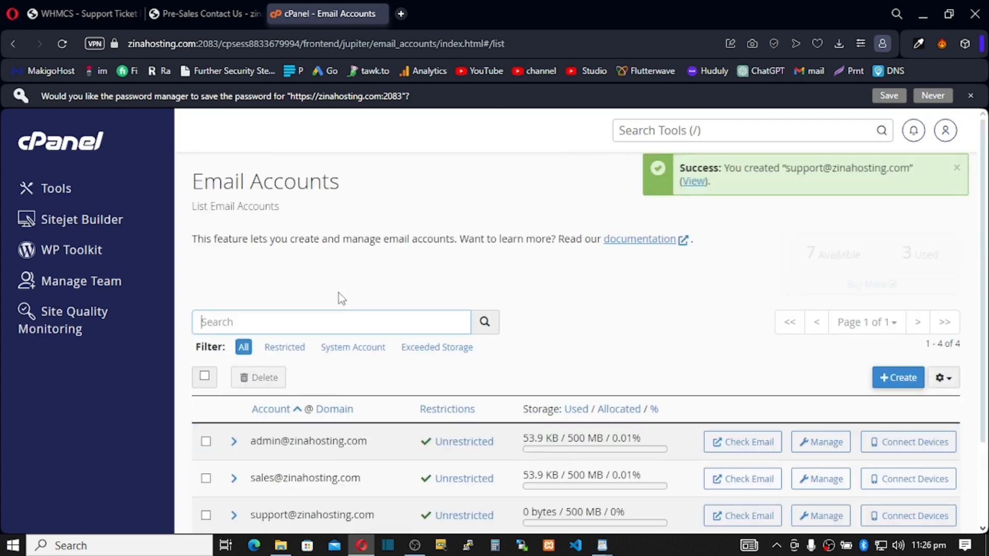
scroll(339, 293, "down", 2)
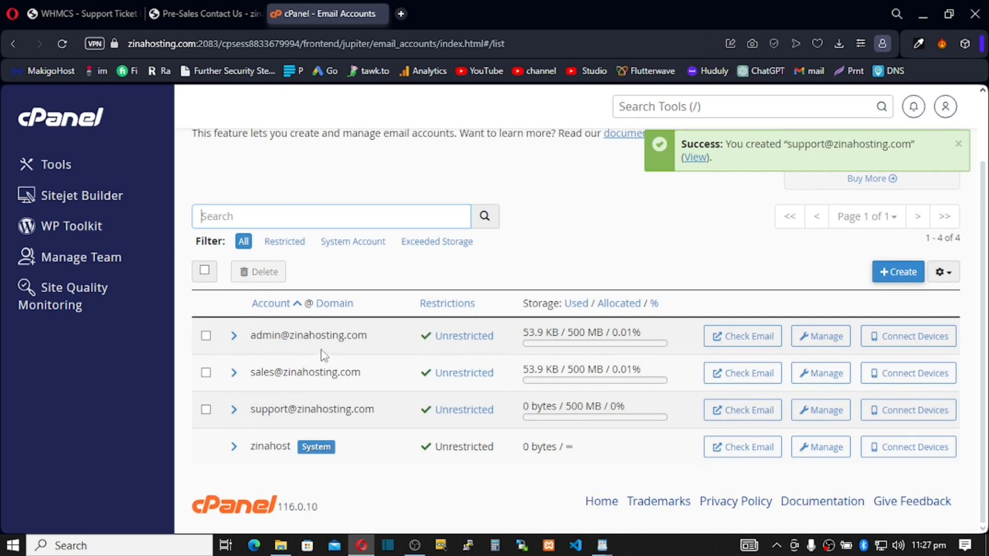
scroll(325, 353, "up", 2)
left_click(341, 303)
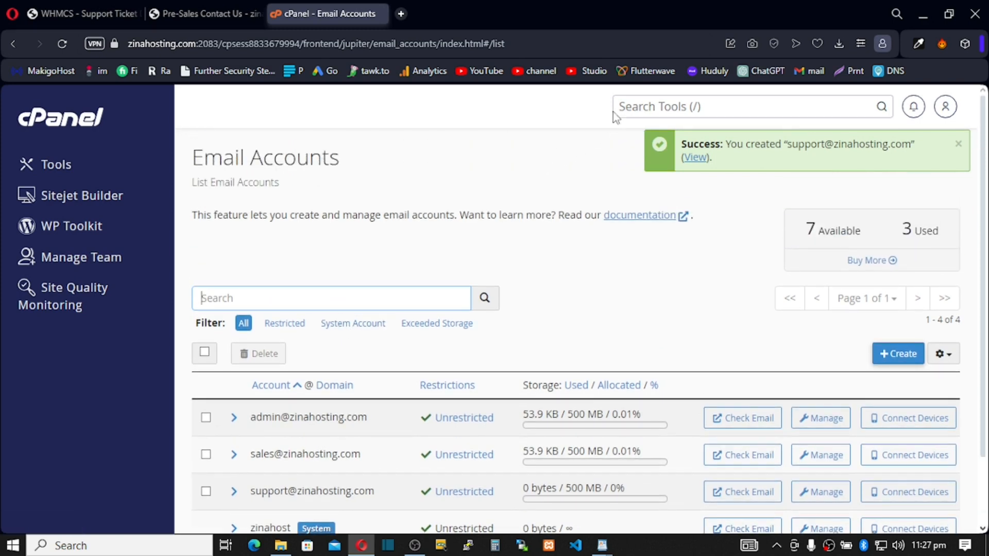
Find the Forwarders tool by searching 'for' and start adding a forwarder.
left_click(634, 103)
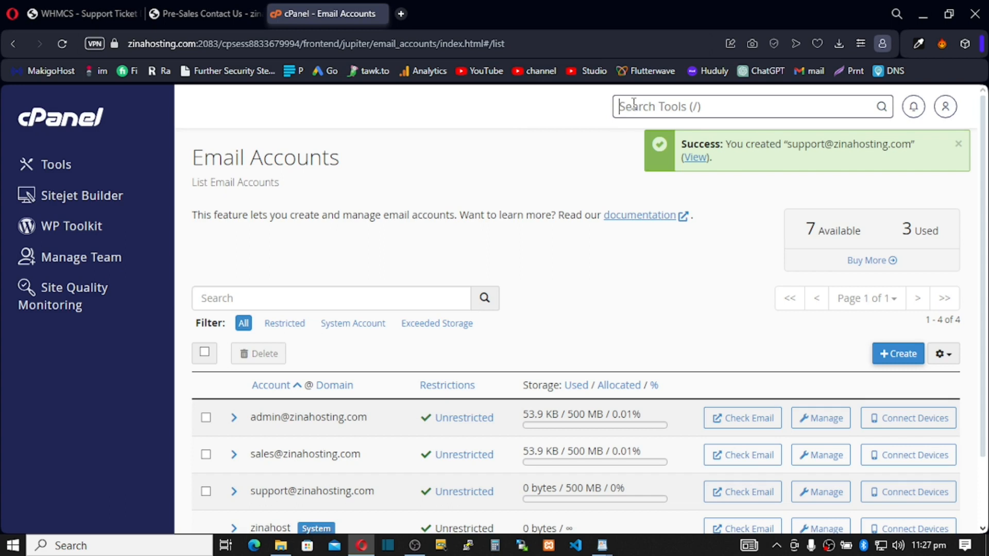
type("for")
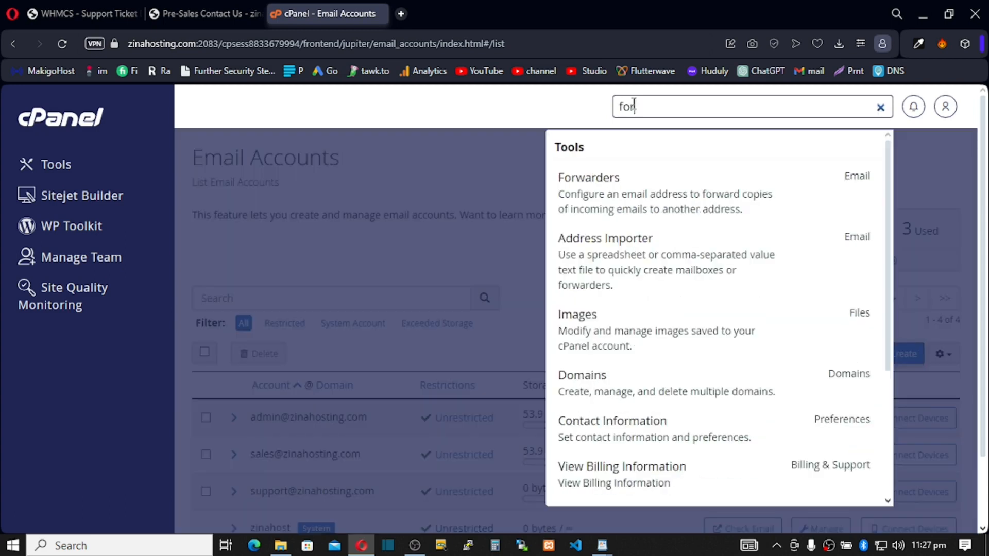
left_click(612, 195)
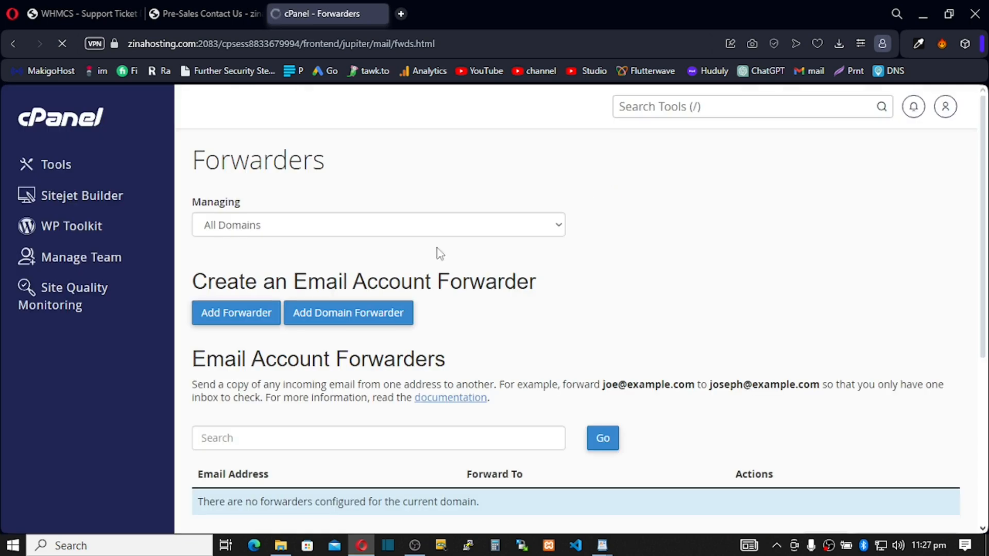
left_click(238, 318)
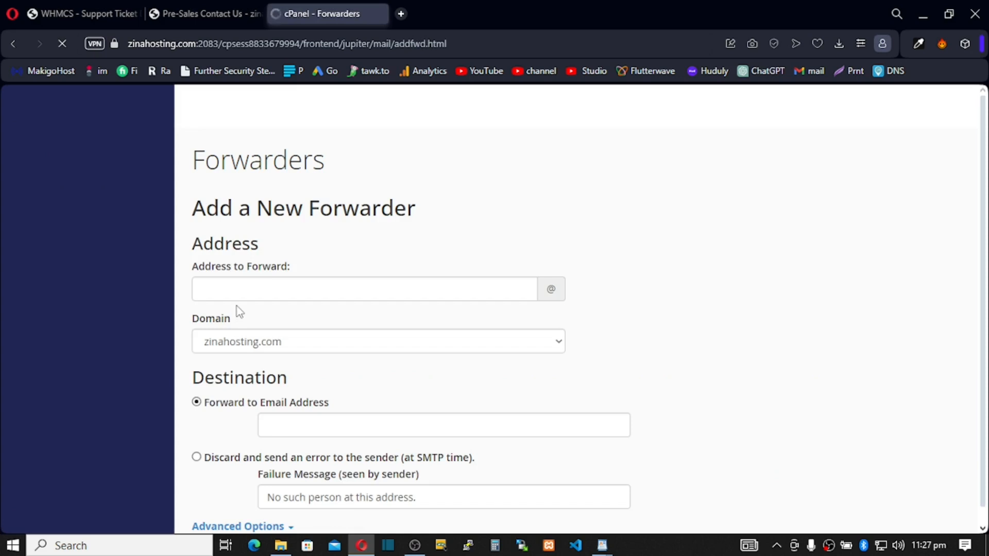
scroll(260, 277, "down", 1)
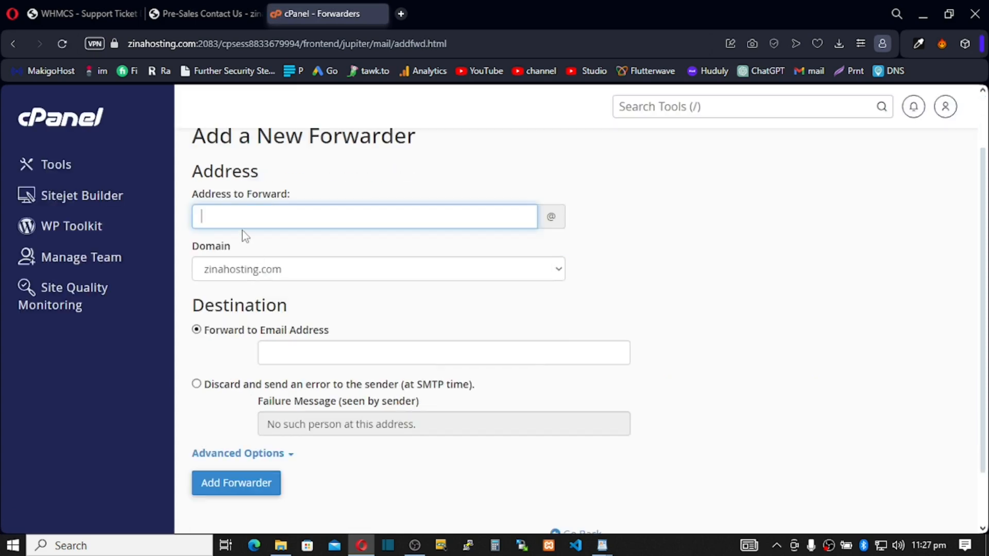
Set the sales address to forward via Advanced Options' Pipe to a Program.
type("s")
scroll(310, 300, "down", 1)
scroll(310, 300, "down", 1)
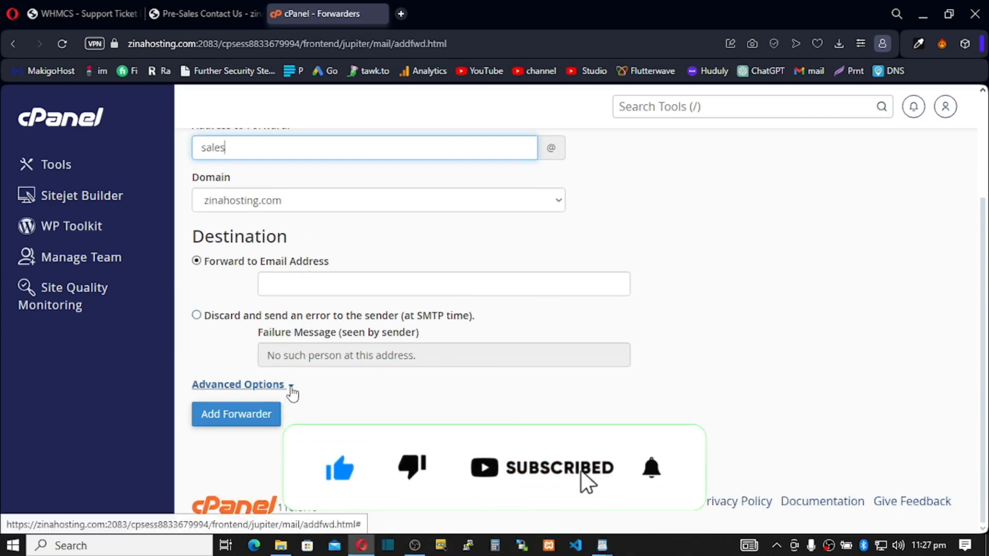
left_click(286, 387)
scroll(295, 394, "down", 4)
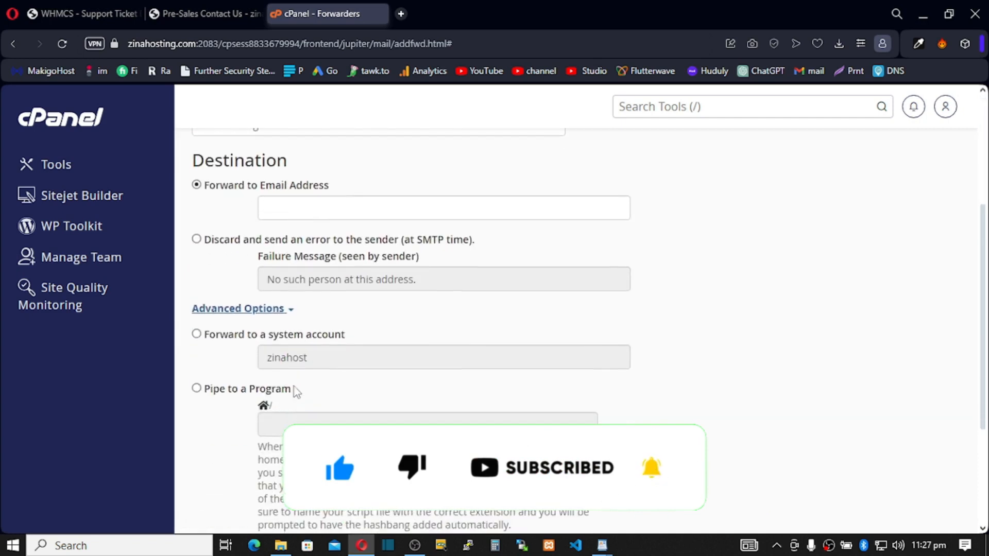
left_click(197, 389)
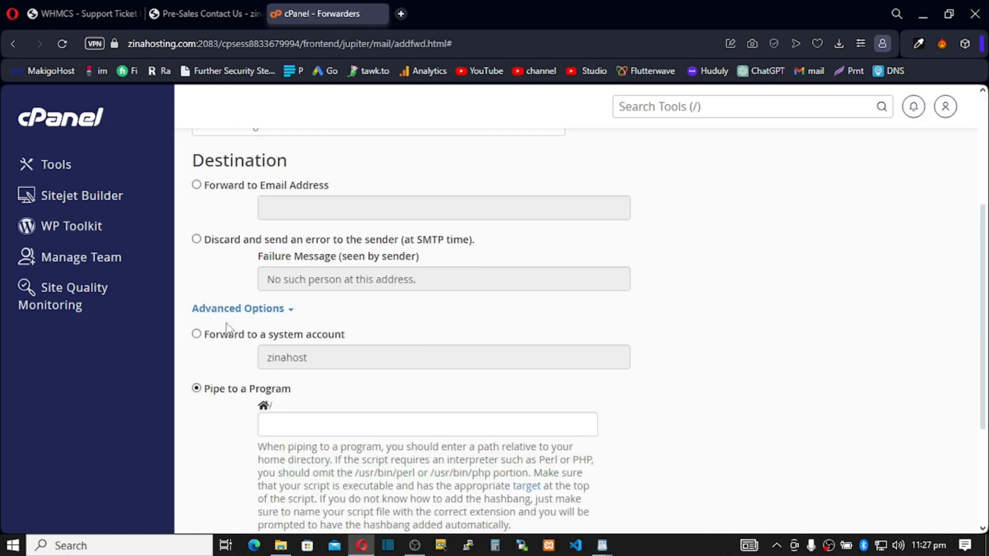
left_click(58, 8)
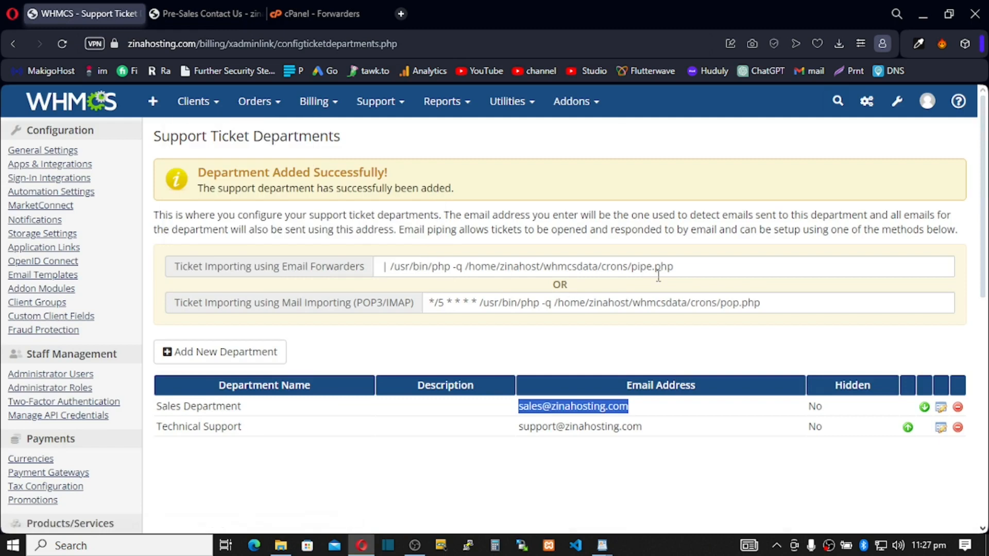
Copy the 'Ticket Importing using Email Forwarders' pipe command from WHMCS into the clipboard.
left_click(397, 264)
right_click(410, 267)
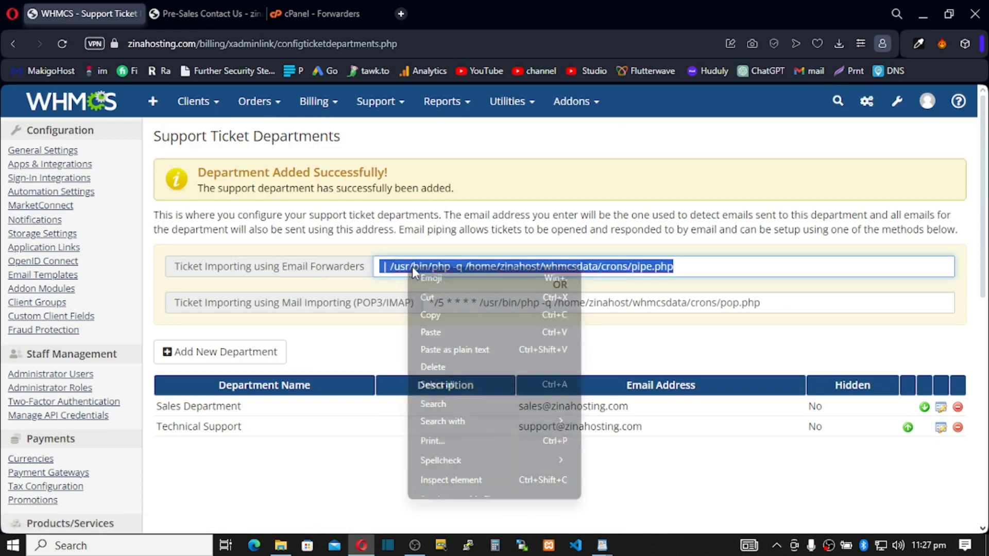
left_click(434, 316)
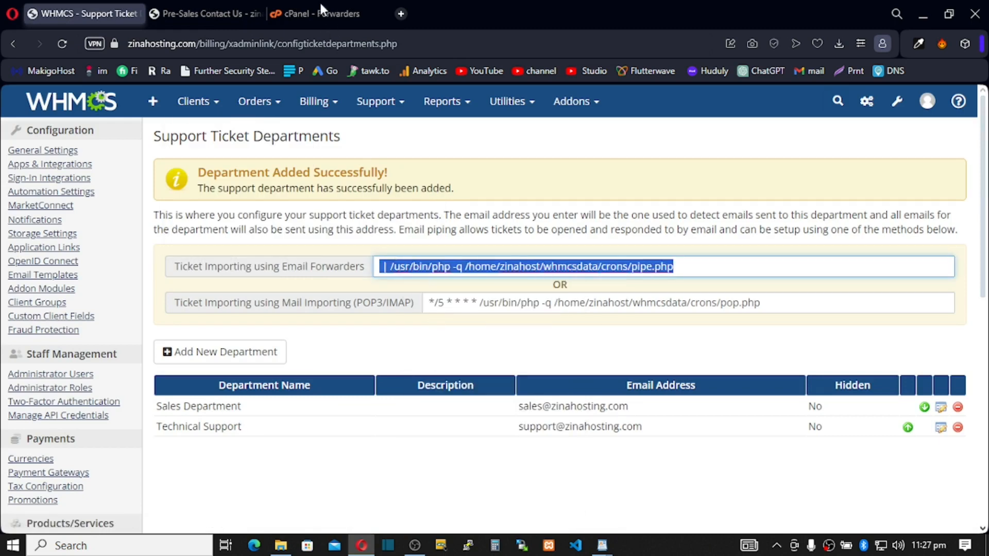
left_click(320, 7)
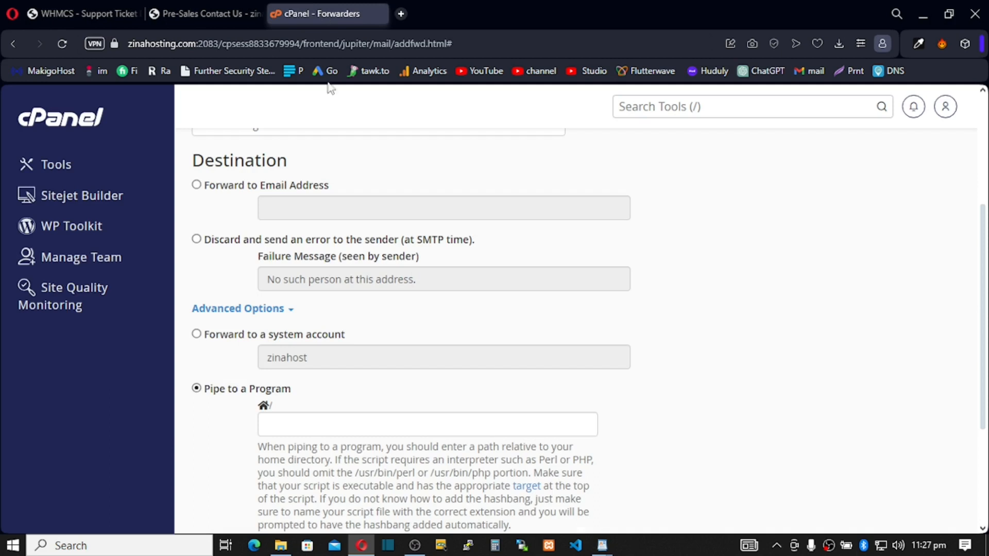
scroll(304, 440, "up", 3)
left_click(299, 426)
scroll(324, 411, "down", 5)
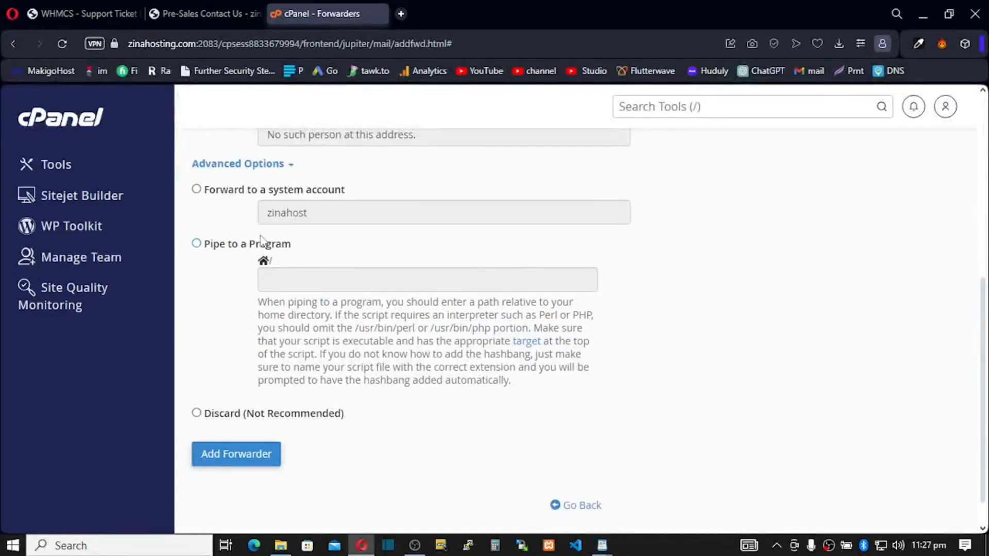
left_click(196, 243)
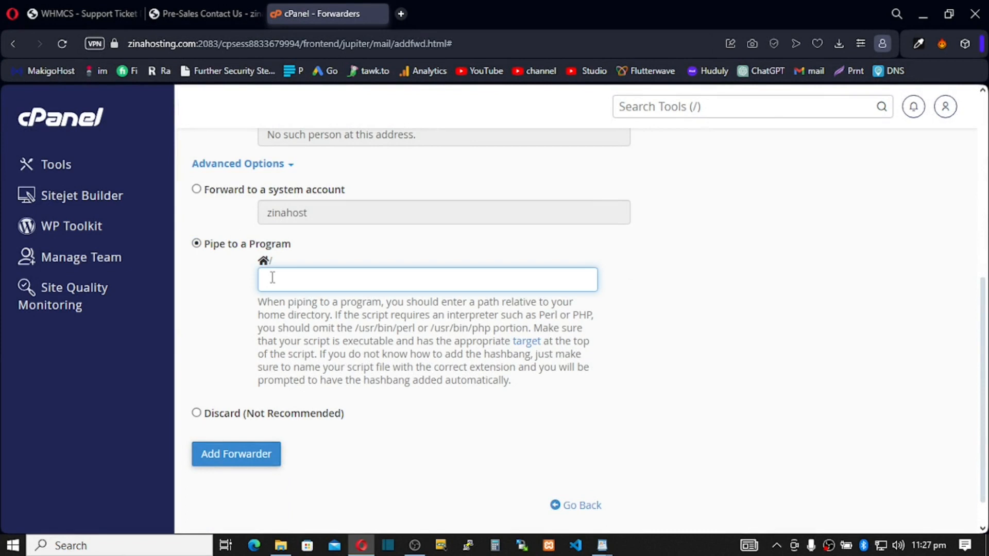
key("ctrl+v")
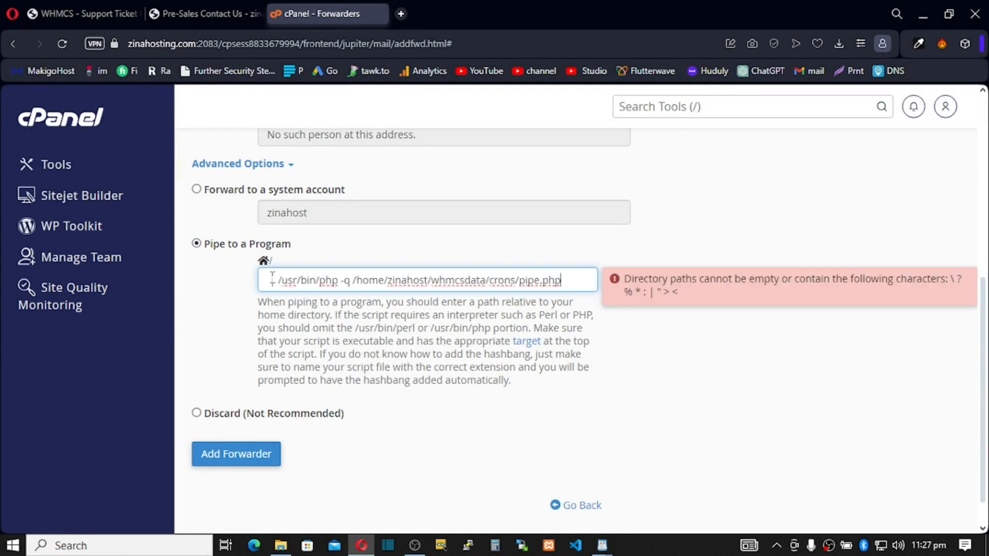
double_click(274, 279)
key("BackSpace")
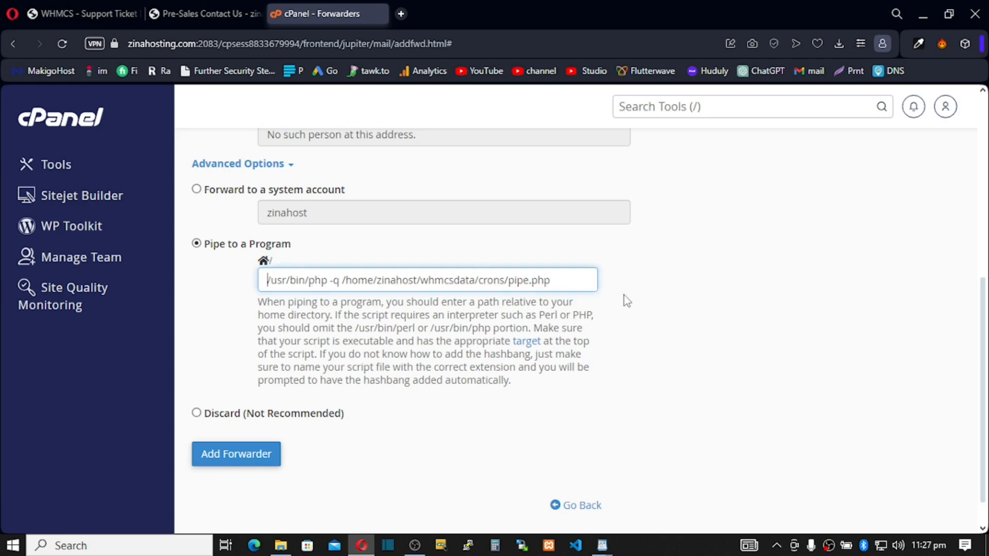
left_click(268, 453)
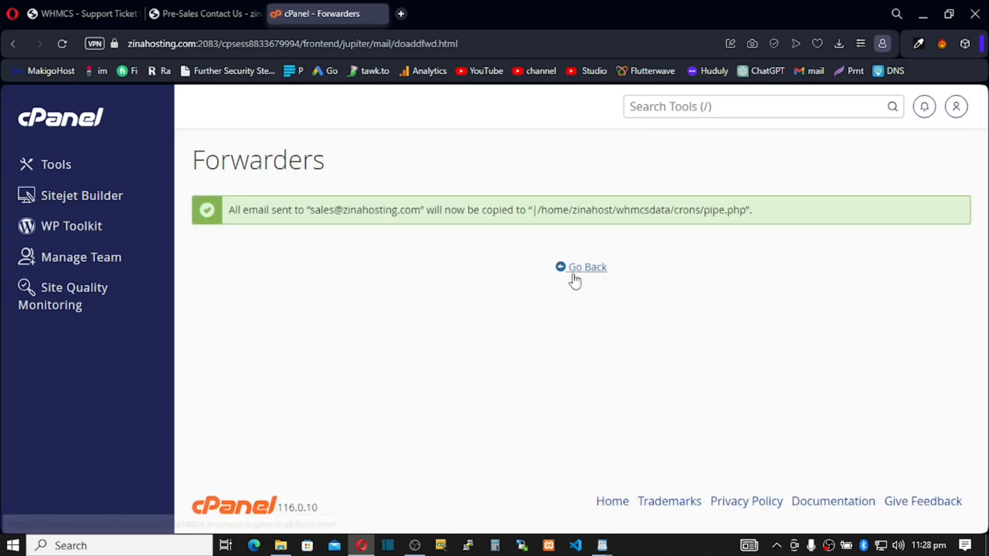
Return to the forwarders list and start another new forwarder.
left_click(578, 268)
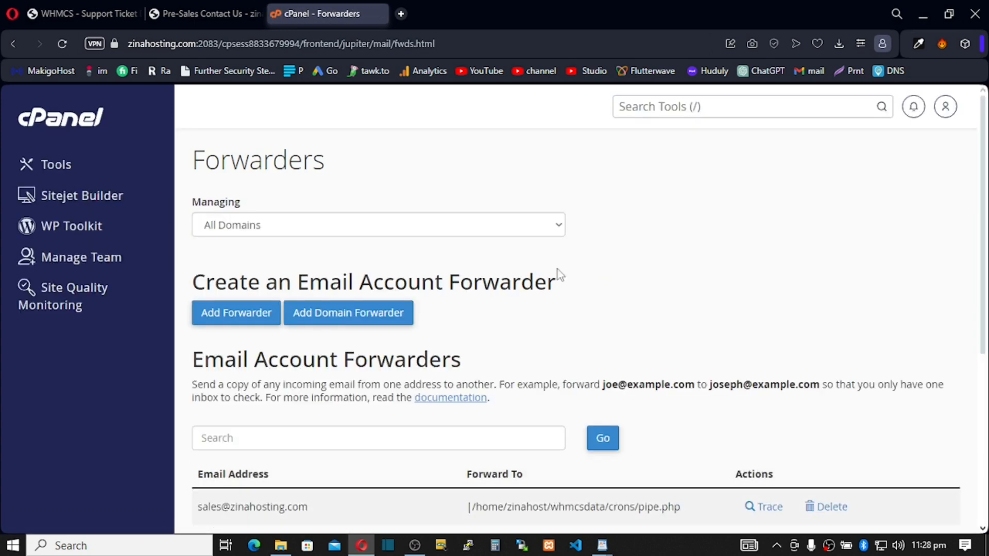
scroll(369, 315, "down", 3)
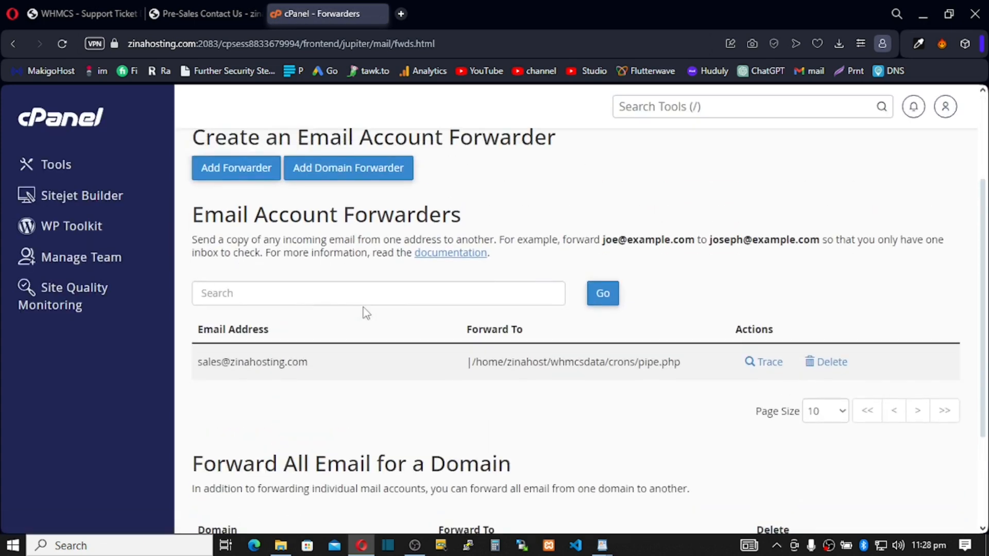
left_click(236, 173)
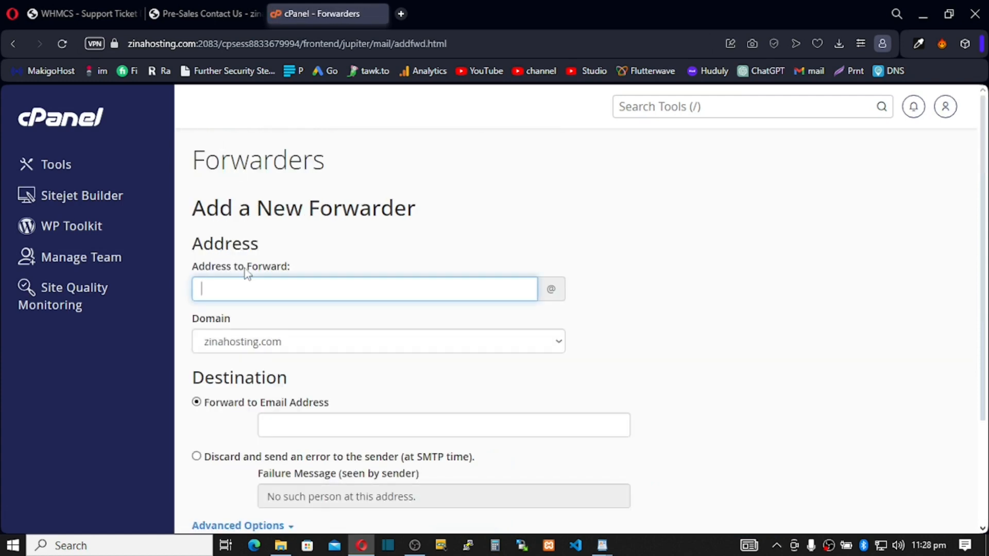
type("support")
scroll(289, 331, "down", 3)
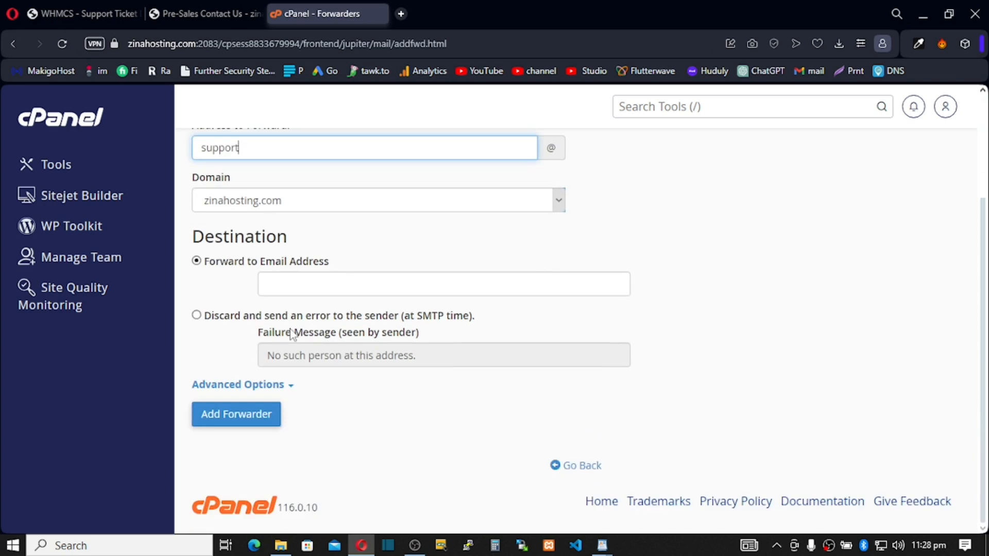
left_click(287, 394)
scroll(283, 399, "down", 5)
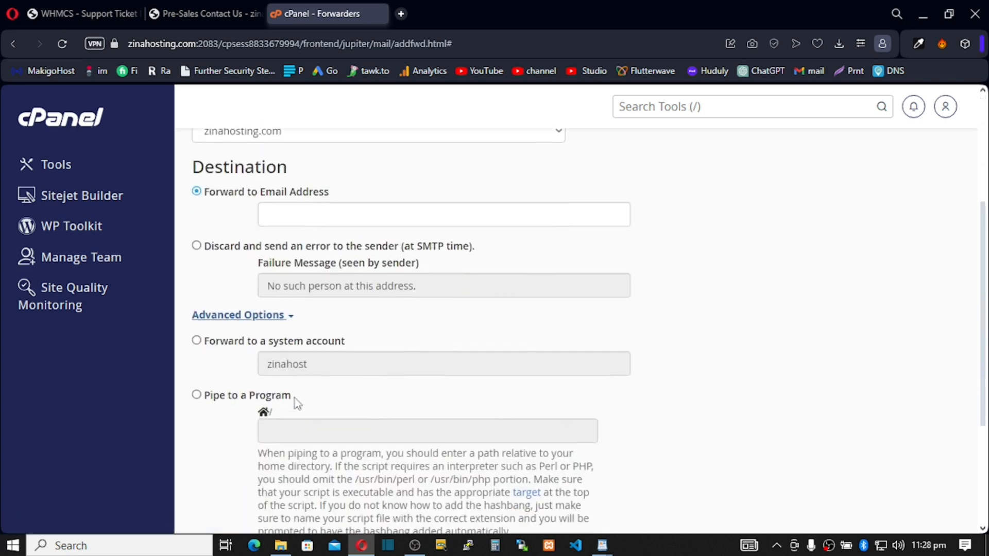
left_click(197, 390)
left_click(318, 432)
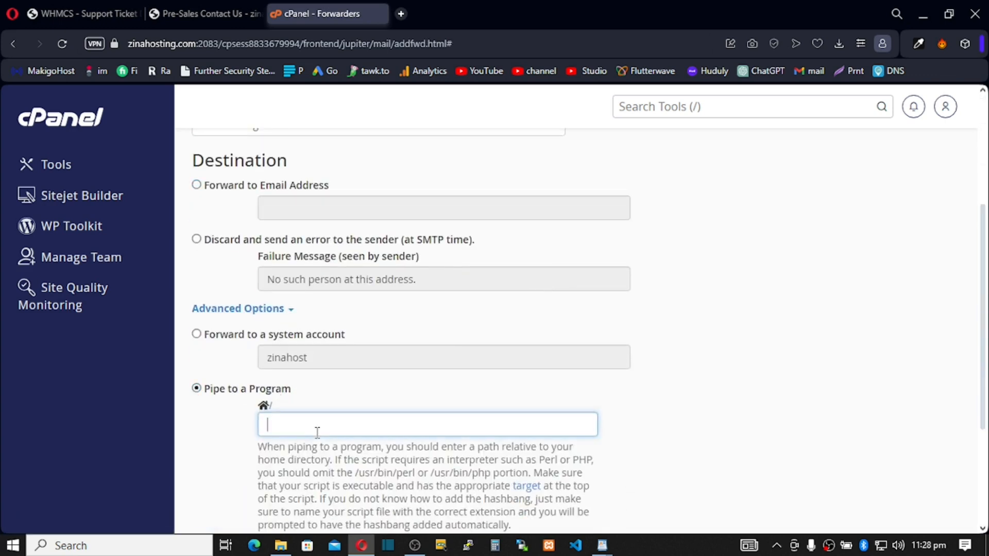
key("ctrl+v")
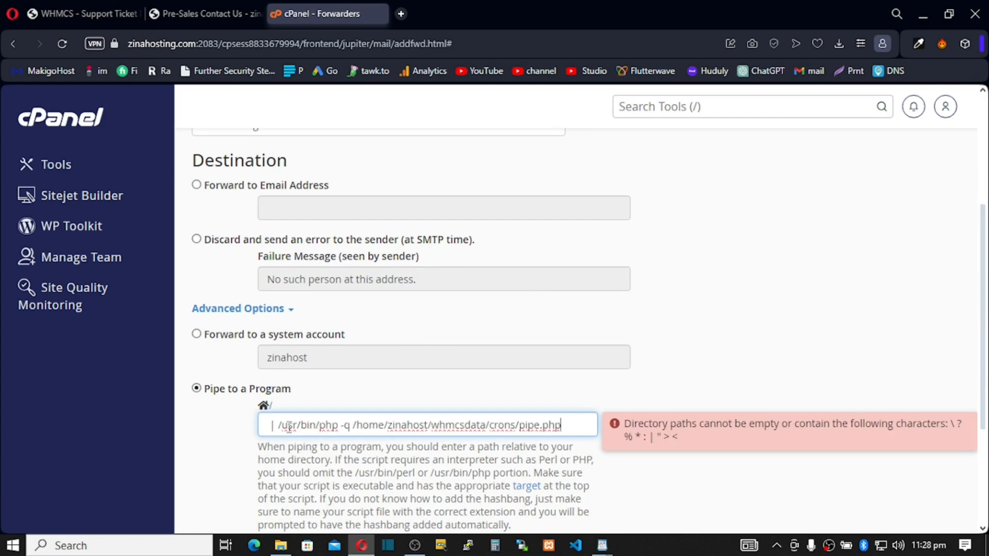
key("BackSpace")
key("BackSpace")
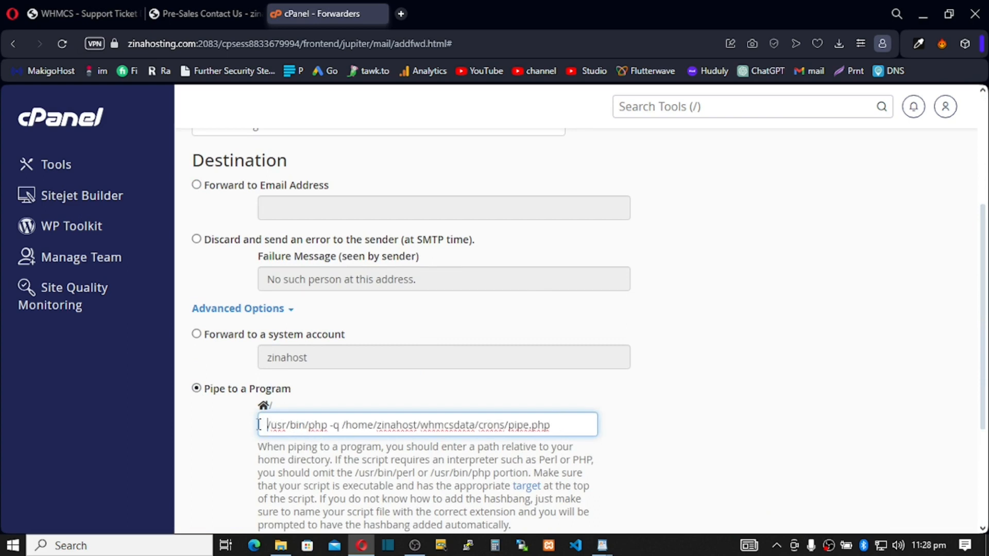
scroll(284, 454, "down", 3)
left_click(243, 458)
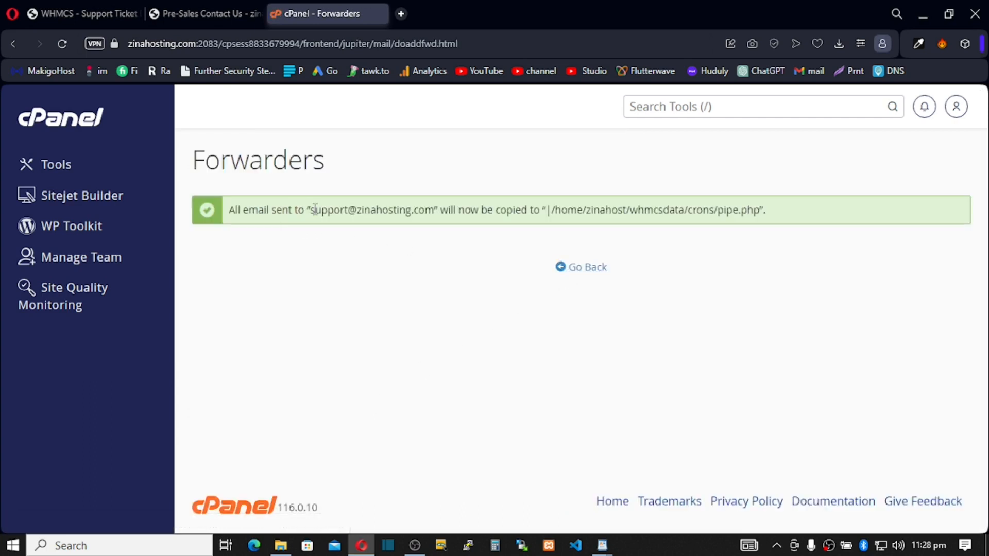
left_click_drag(312, 210, 434, 210)
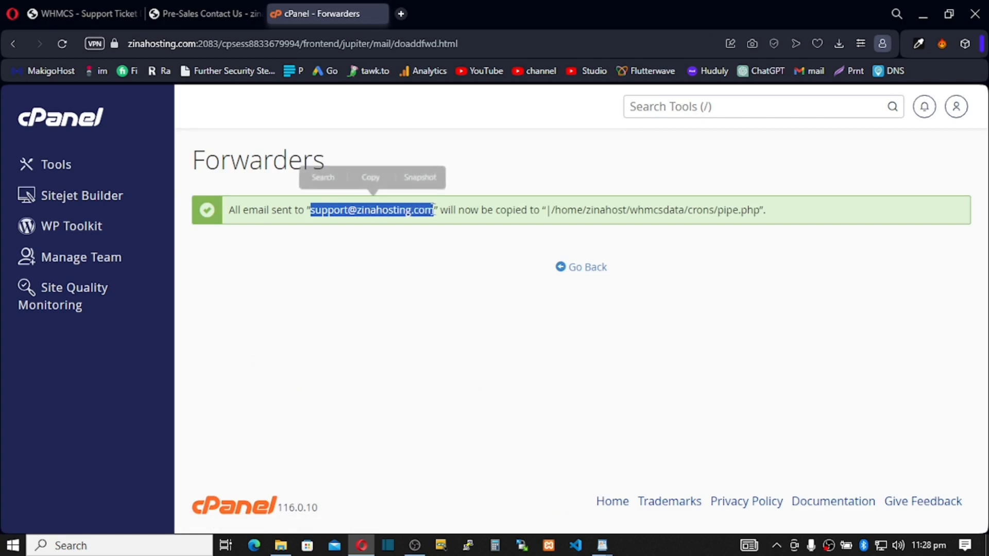
left_click_drag(563, 220, 697, 218)
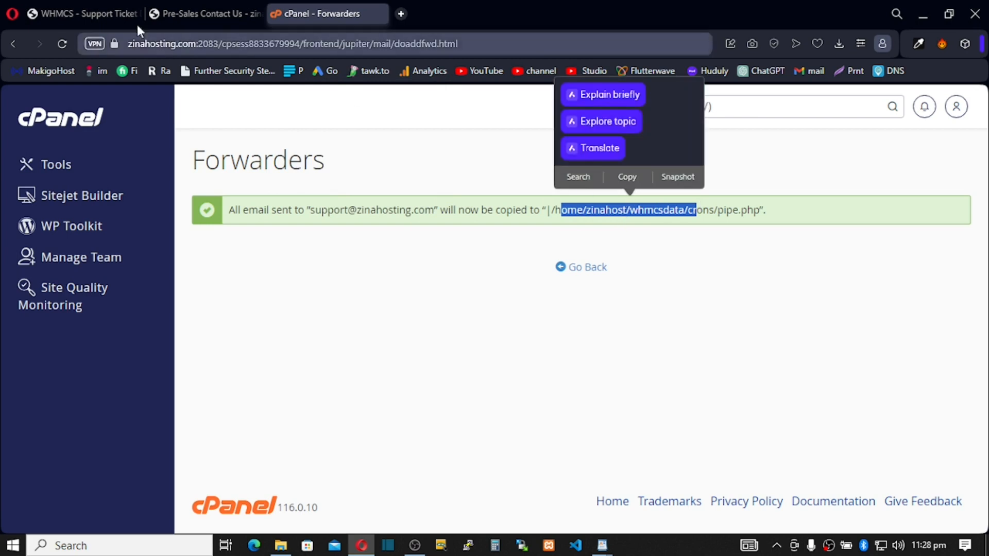
left_click(103, 16)
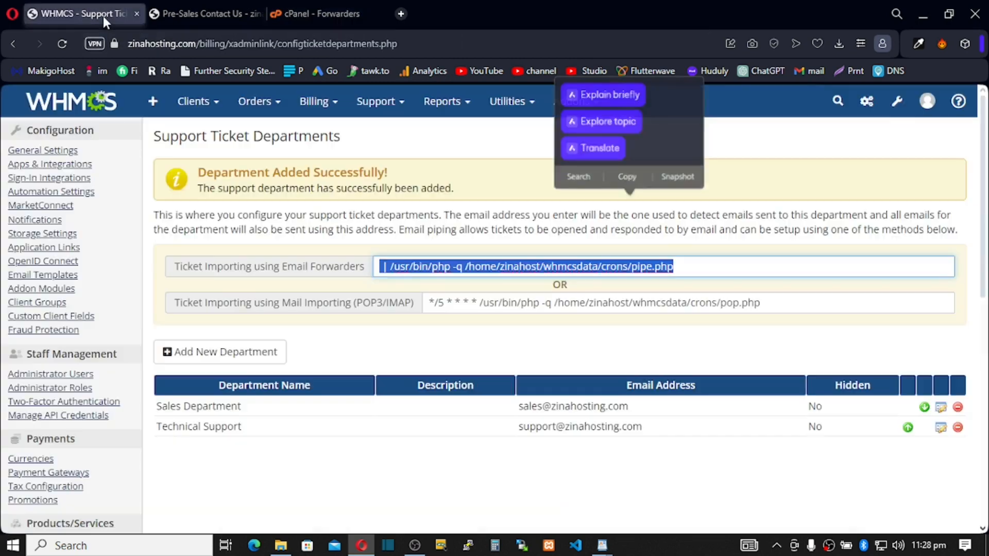
left_click(77, 103)
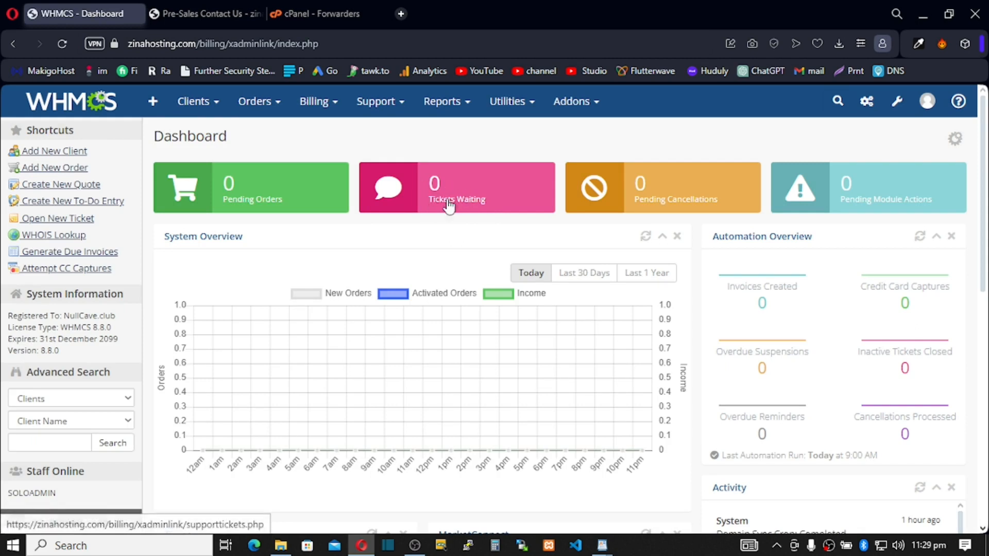
Return to the cPanel Forwarders confirmation page.
left_click(319, 14)
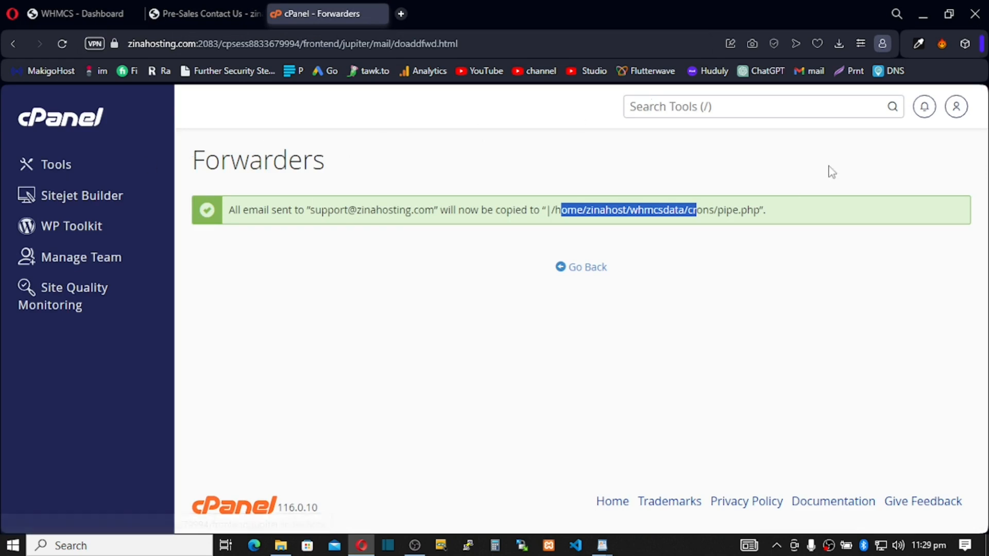
left_click(702, 120)
left_click(691, 110)
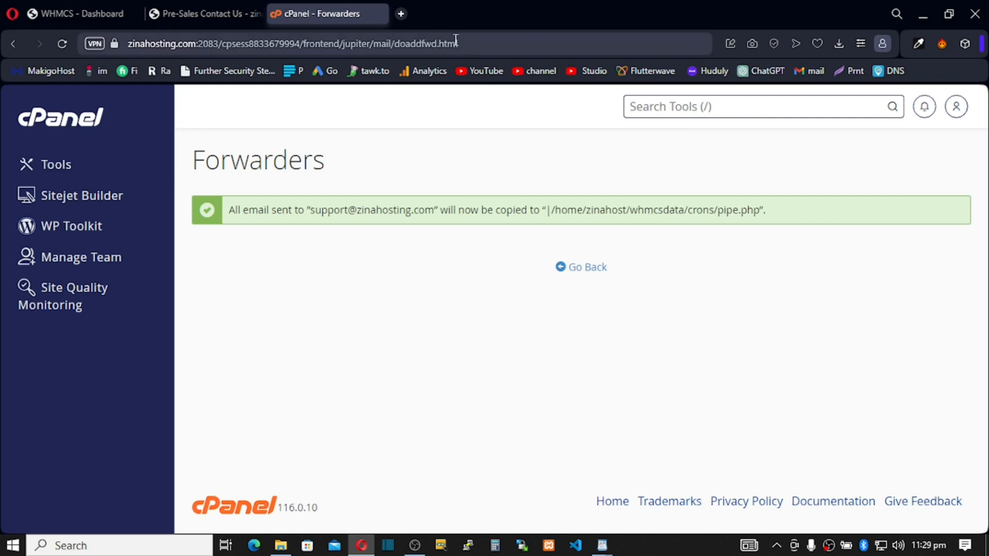
Send a Gmail test to sales@ with subject 'This is sales' and body 'Test From Solo'.
left_click(401, 14)
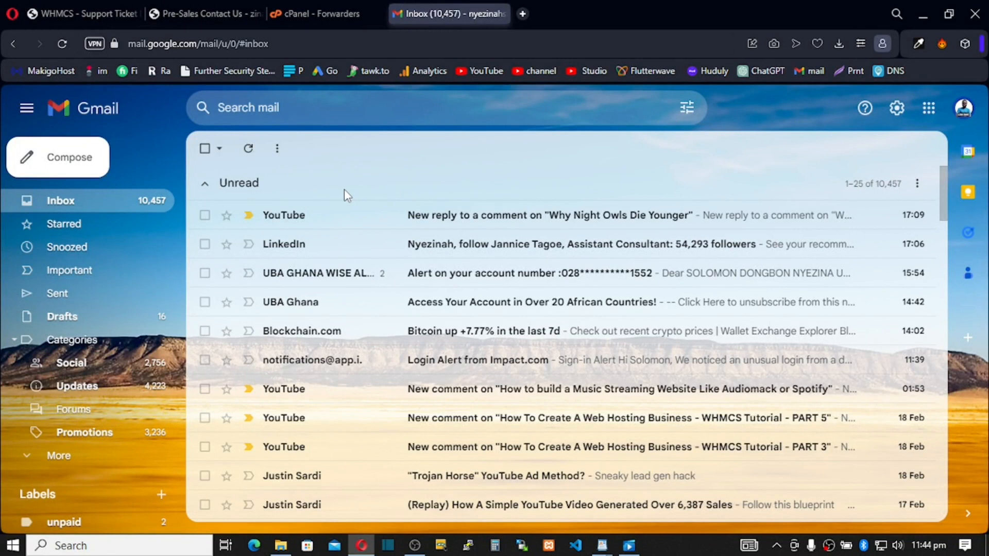
left_click(66, 175)
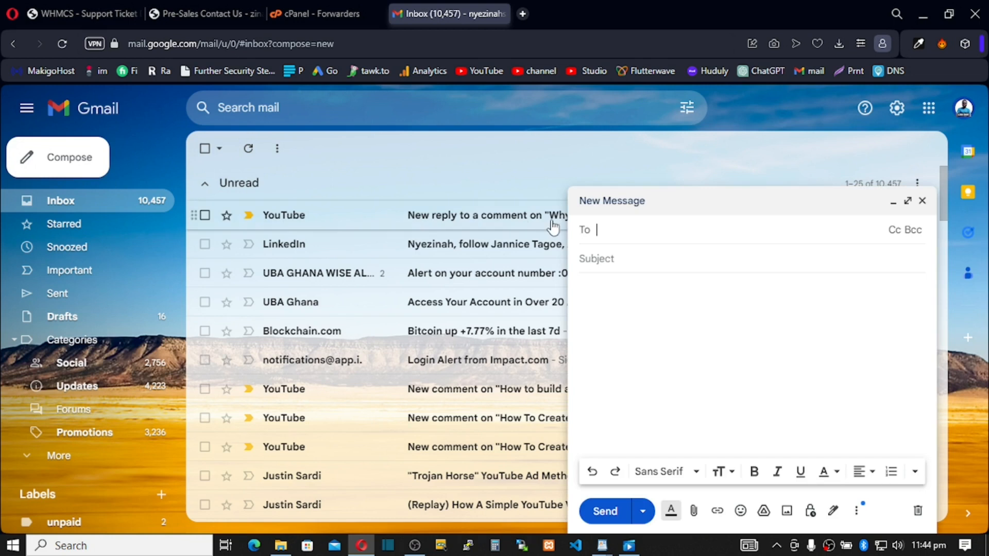
key("ctrl+v")
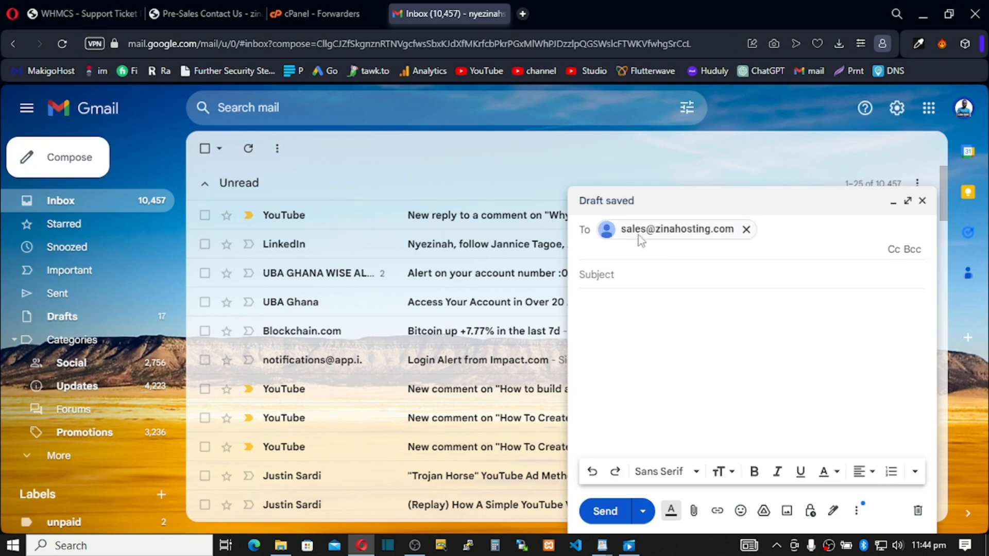
left_click(613, 282)
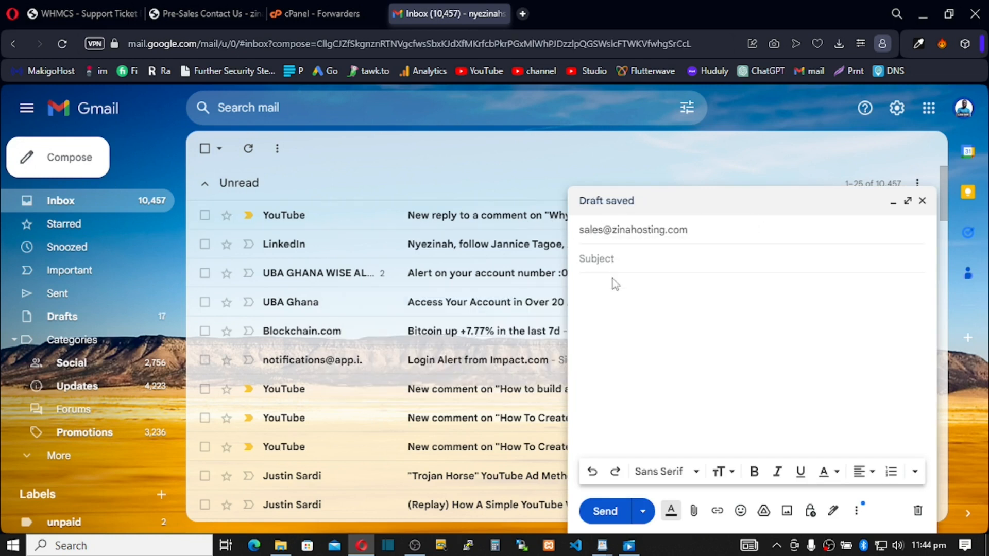
type("This is sales")
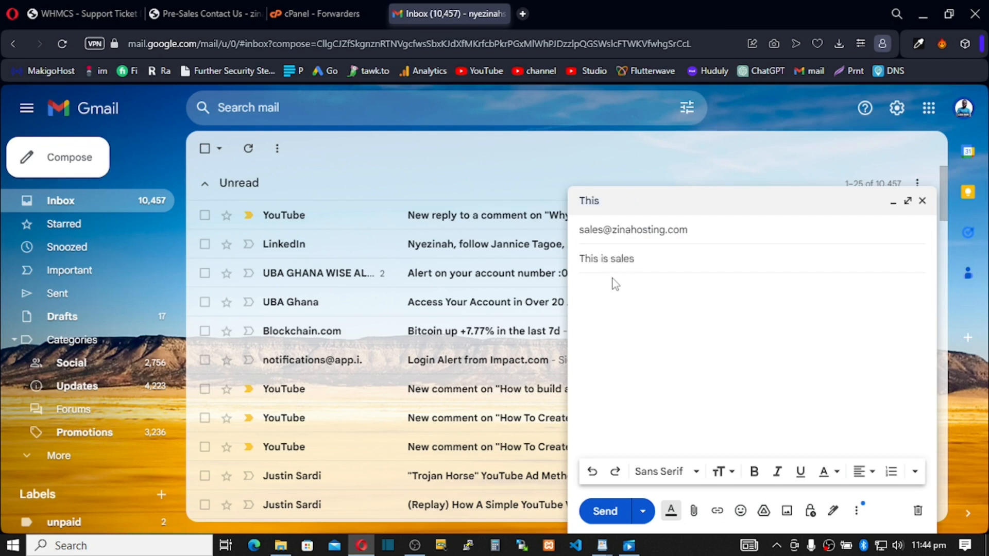
left_click(614, 292)
type("Test From Solo")
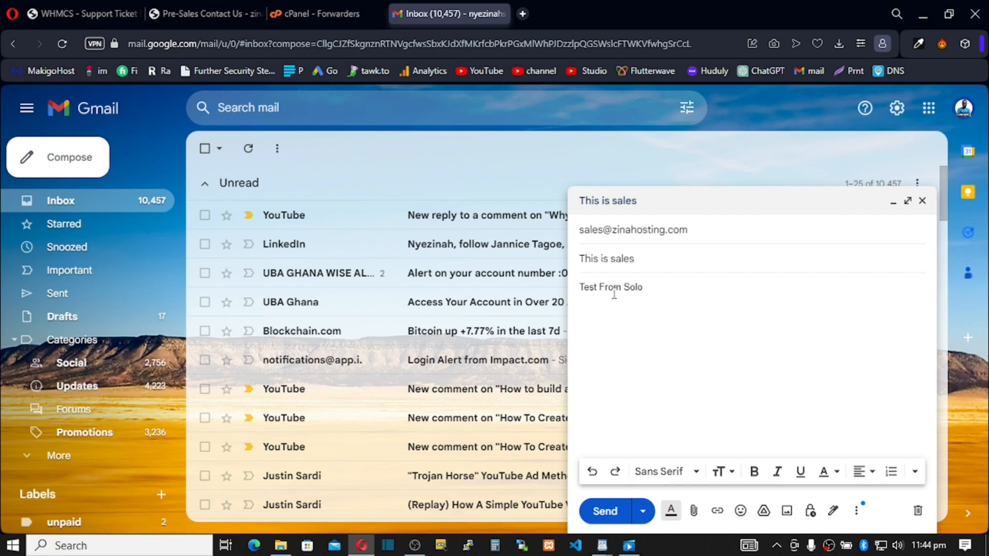
left_click(603, 513)
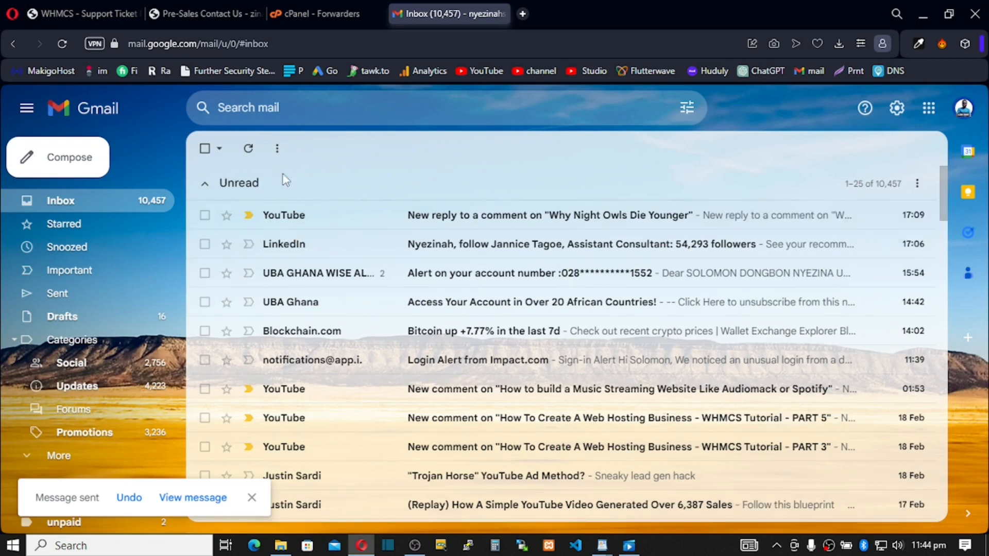
Refresh the Gmail inbox, then load the WHMCS admin Dashboard.
left_click(251, 150)
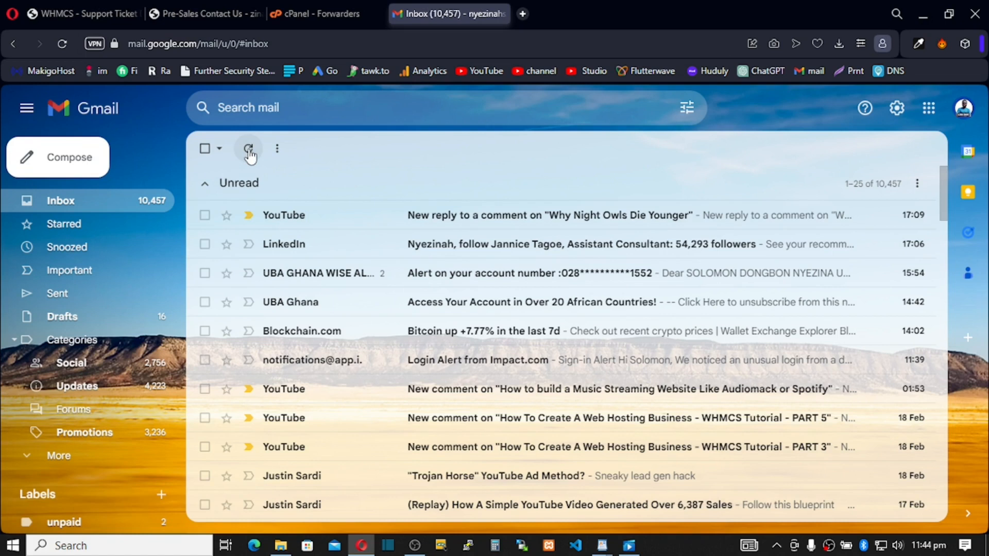
left_click(91, 15)
left_click(71, 98)
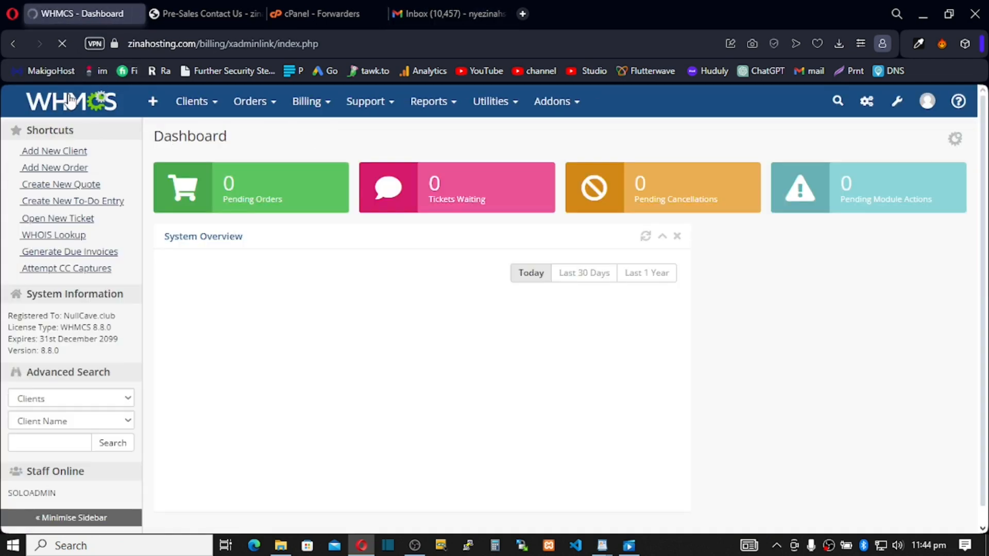
Reload the WHMCS Dashboard, see 0 tickets waiting, and switch to cPanel Forwarders.
mouse_move(146, 111)
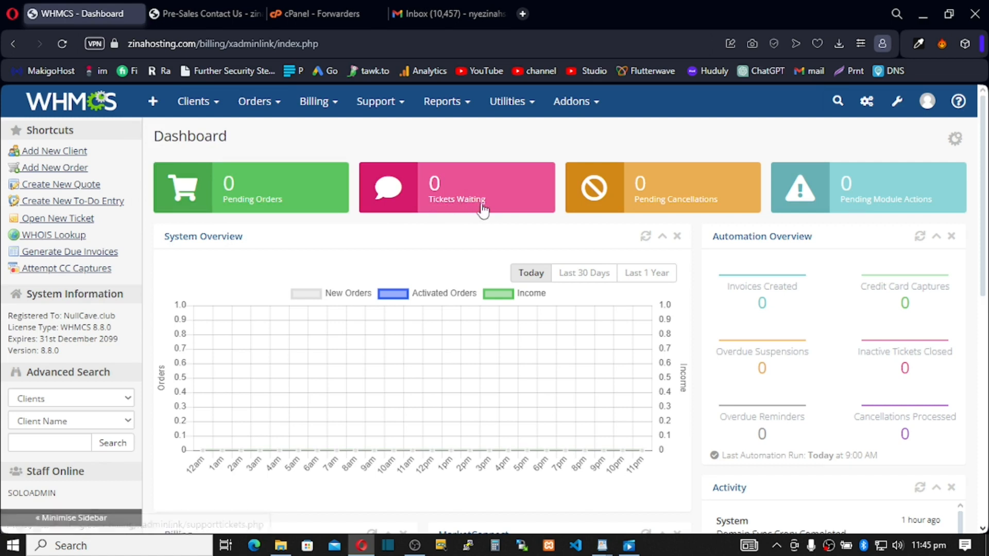
left_click(63, 44)
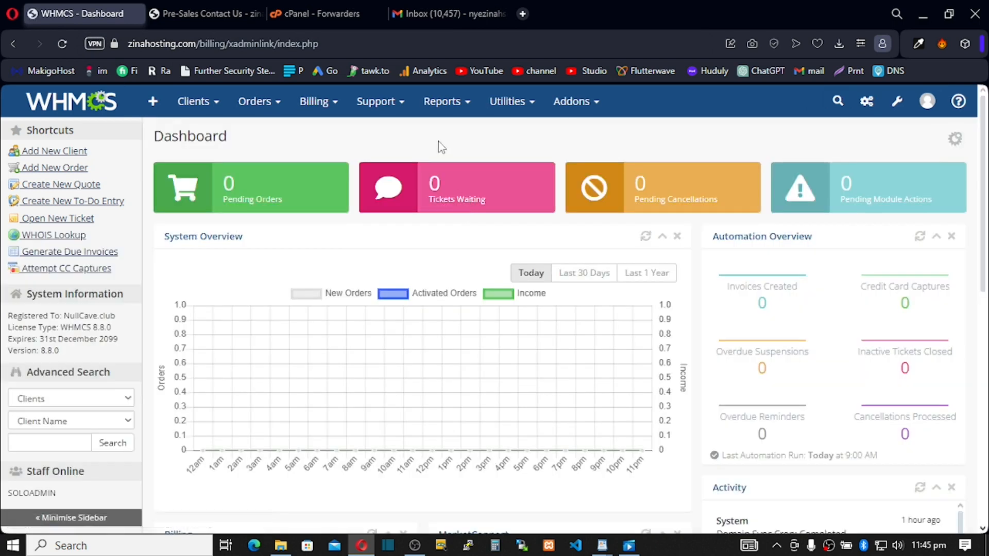
left_click(308, 17)
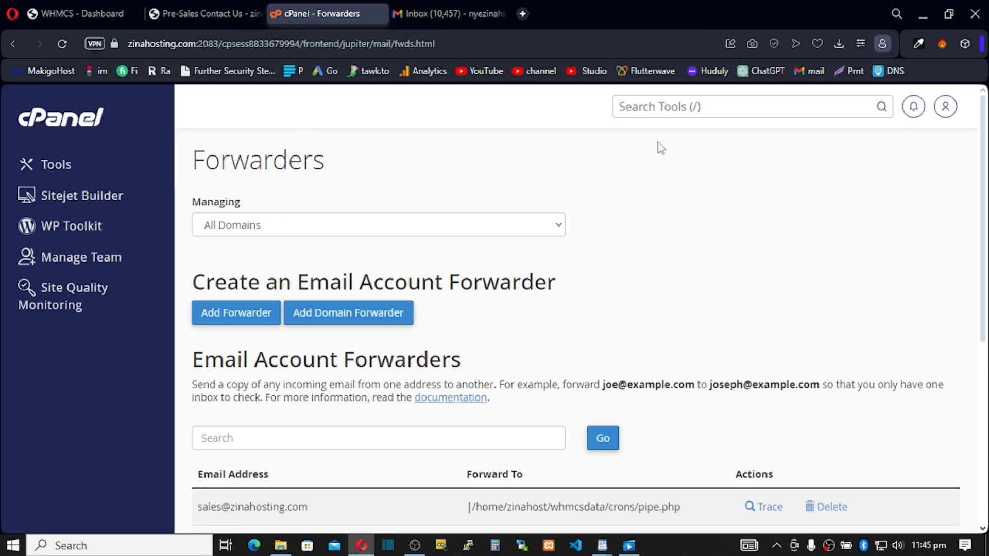
Find File Manager by searching 'file' and browse to whmcsdata/crons.
left_click(639, 107)
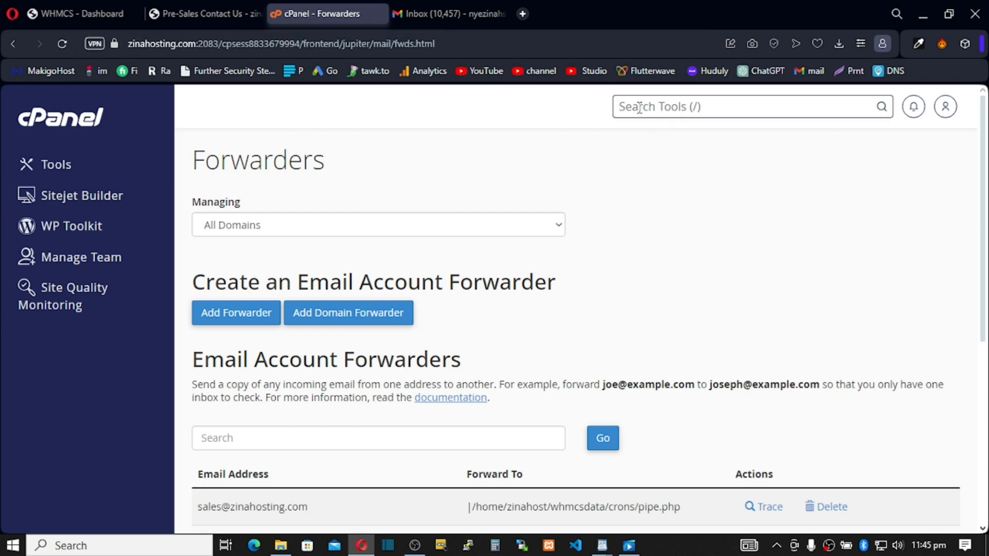
type("file")
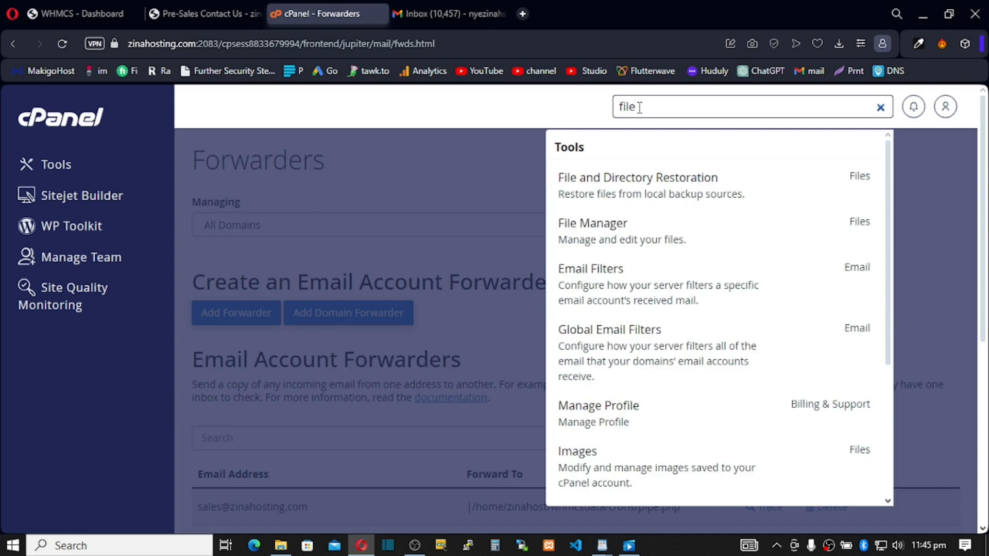
left_click(611, 234)
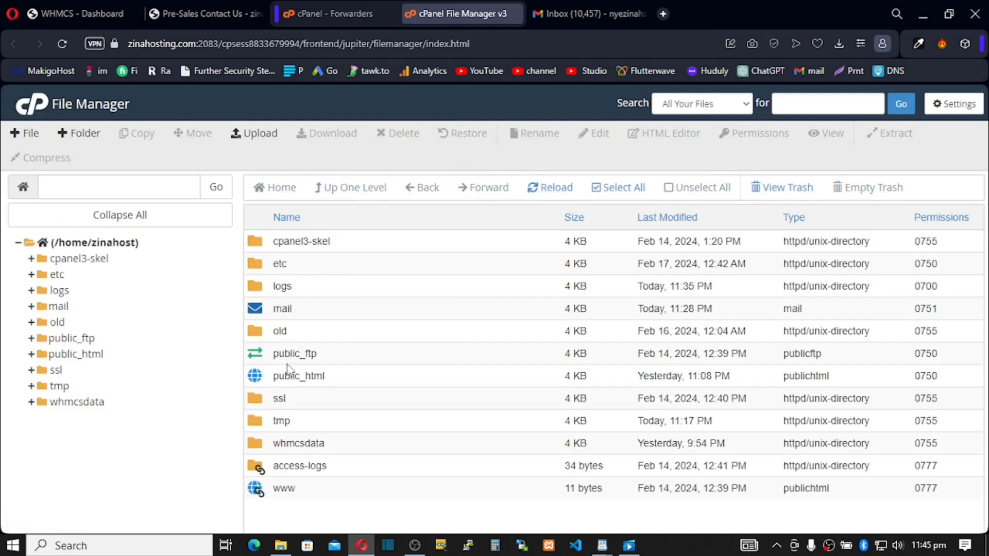
double_click(266, 446)
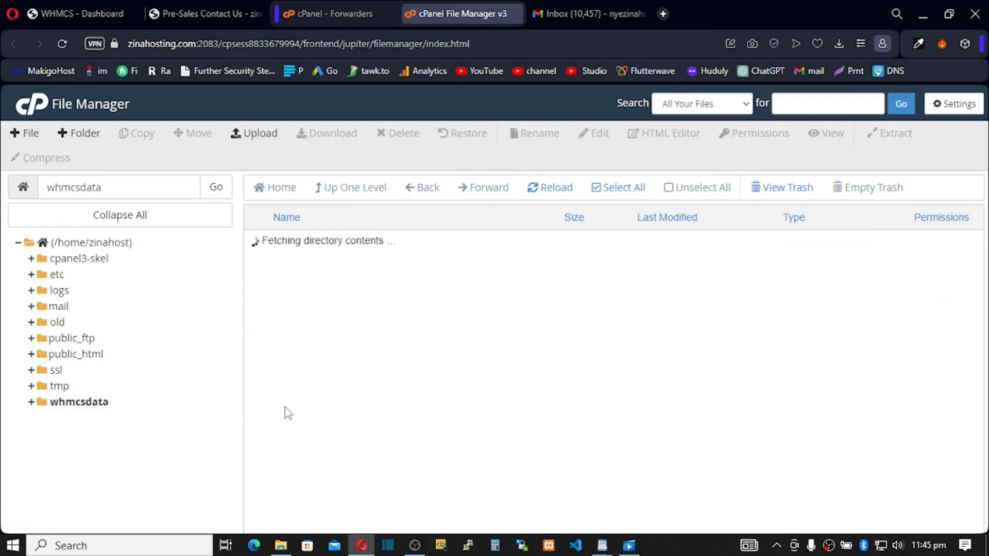
double_click(263, 266)
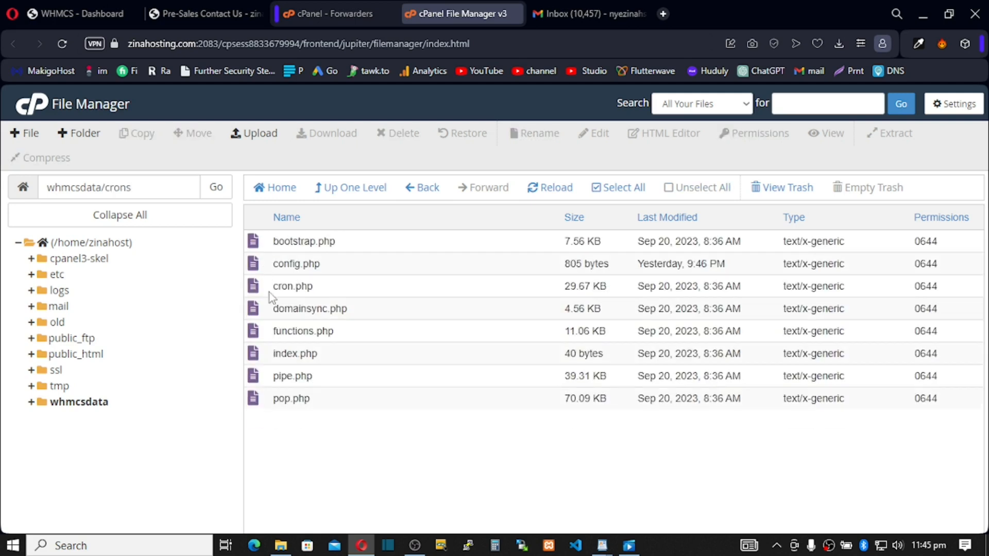
Change pipe.php permissions from 644 to 0755 and save, then return to Gmail.
double_click(937, 382)
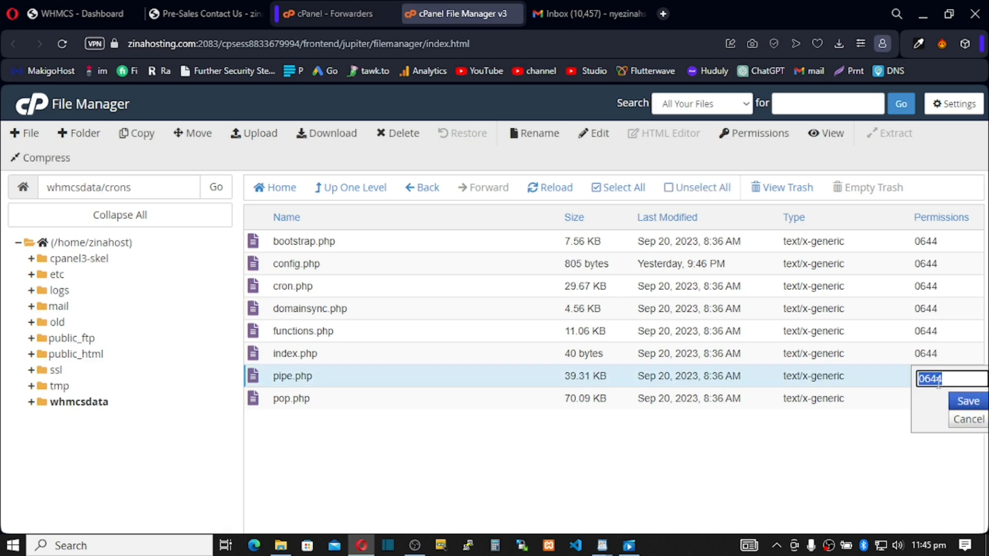
left_click(947, 381)
left_click_drag(947, 381, 928, 381)
type("755")
left_click(964, 402)
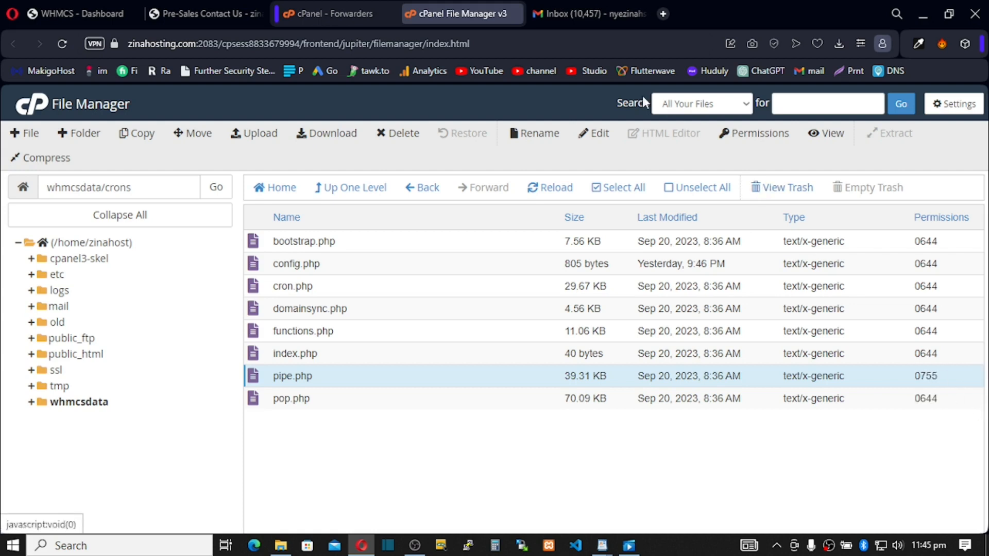
left_click(585, 14)
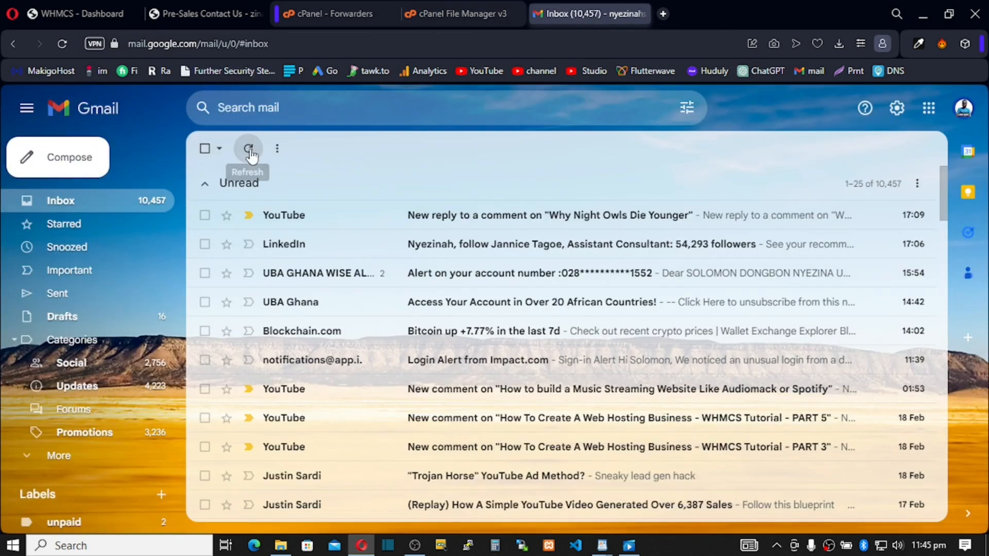
Send a second test email 'This Test' to sales@, then refresh the inbox for replies.
left_click(76, 166)
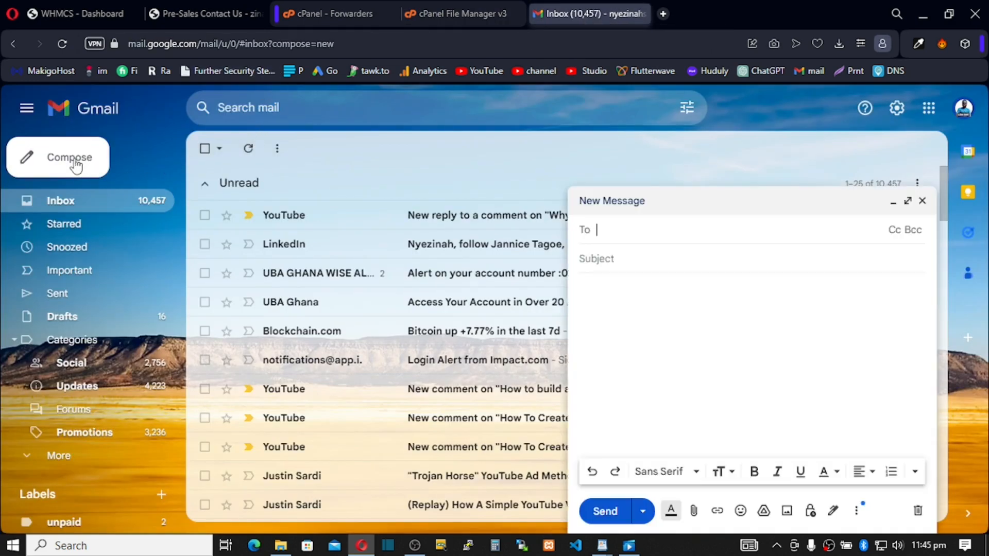
left_click(600, 286)
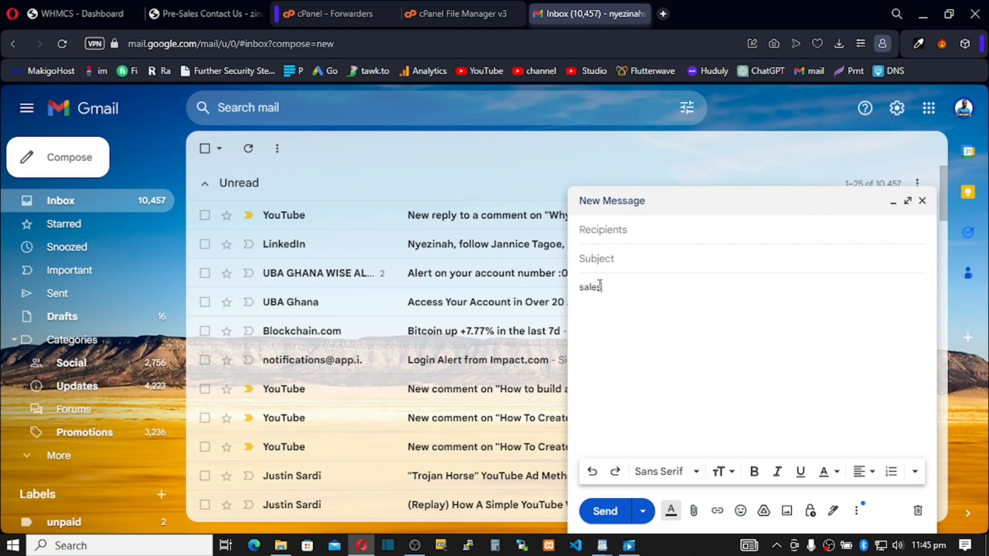
key("BackSpace")
key("BackSpace")
key("BackSpace")
key("BackSpace")
key("BackSpace")
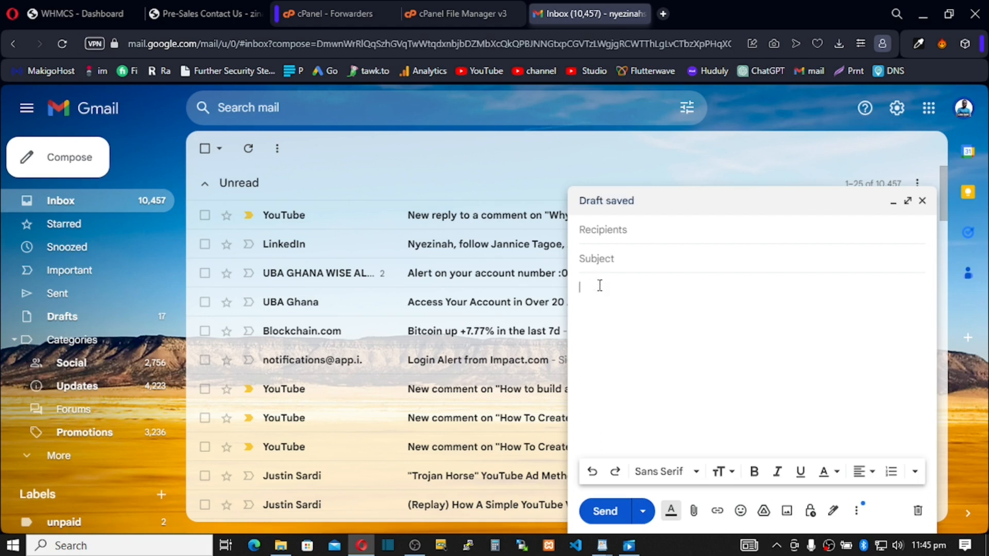
left_click(637, 229)
key("ctrl+v")
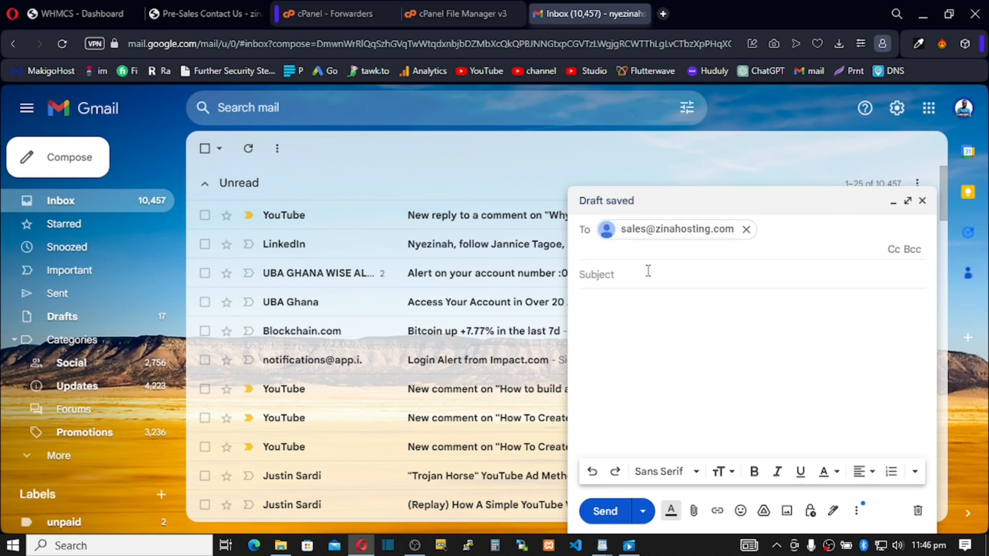
left_click(626, 278)
type("This Test")
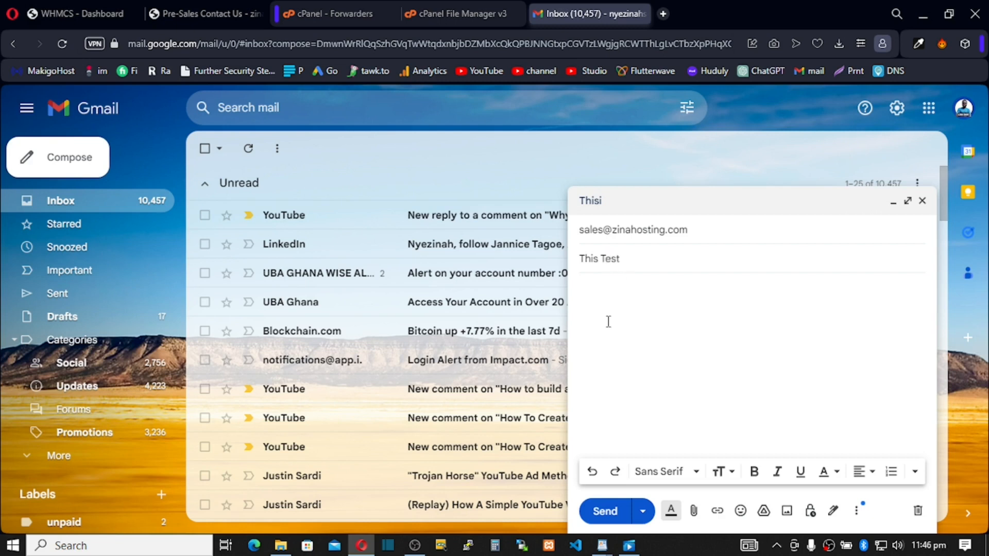
left_click(608, 301)
type("Test 2")
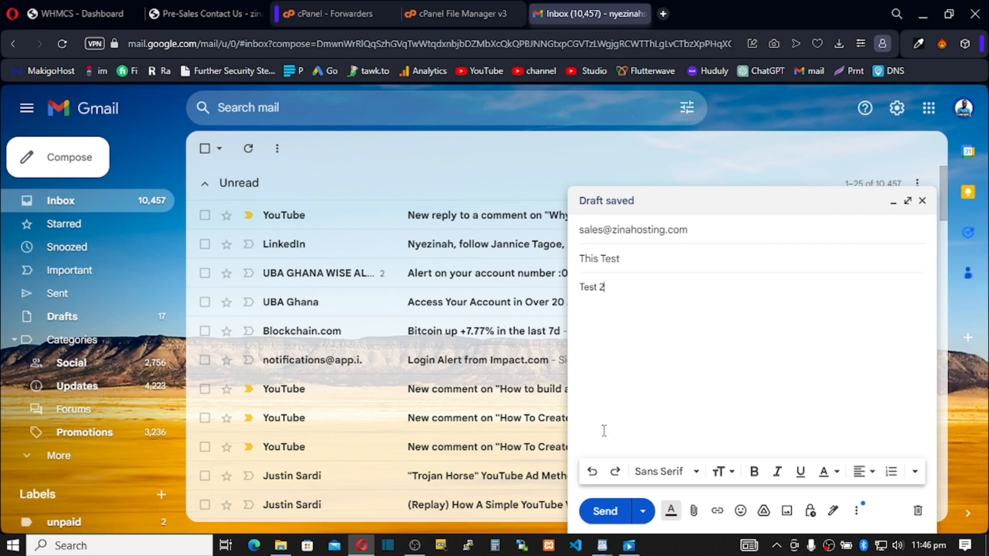
left_click(603, 511)
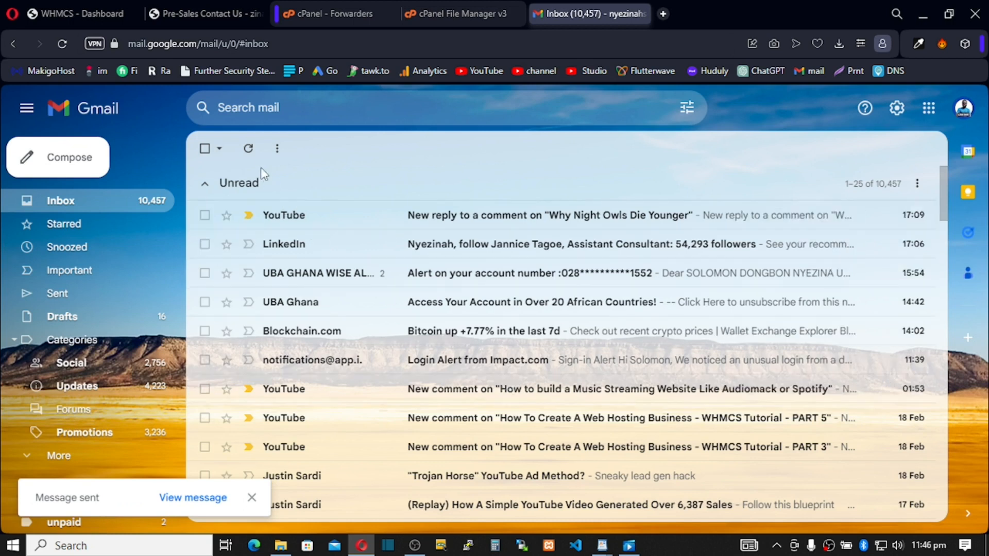
left_click(250, 152)
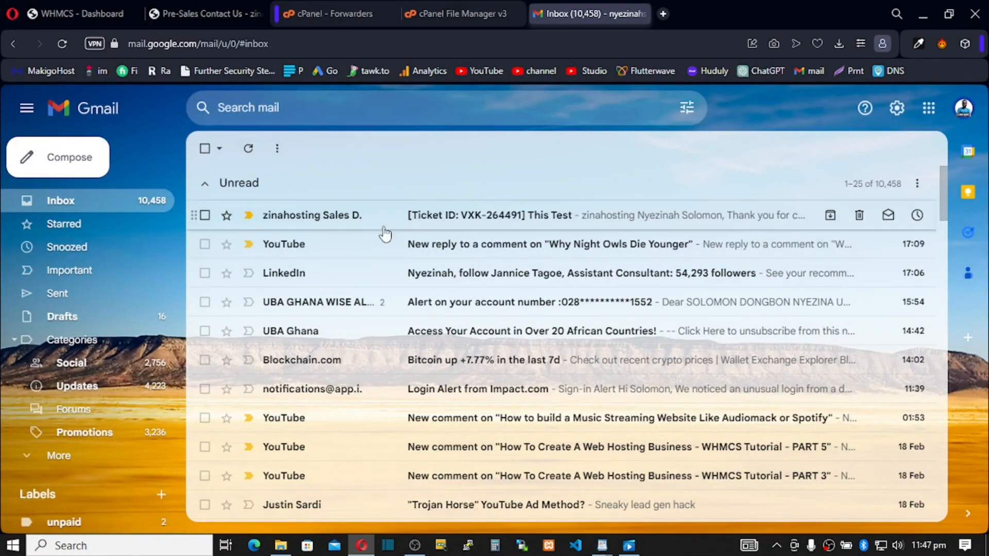
Open the zinahosting Sales Department confirmation email and follow its viewticket.php link.
left_click(331, 223)
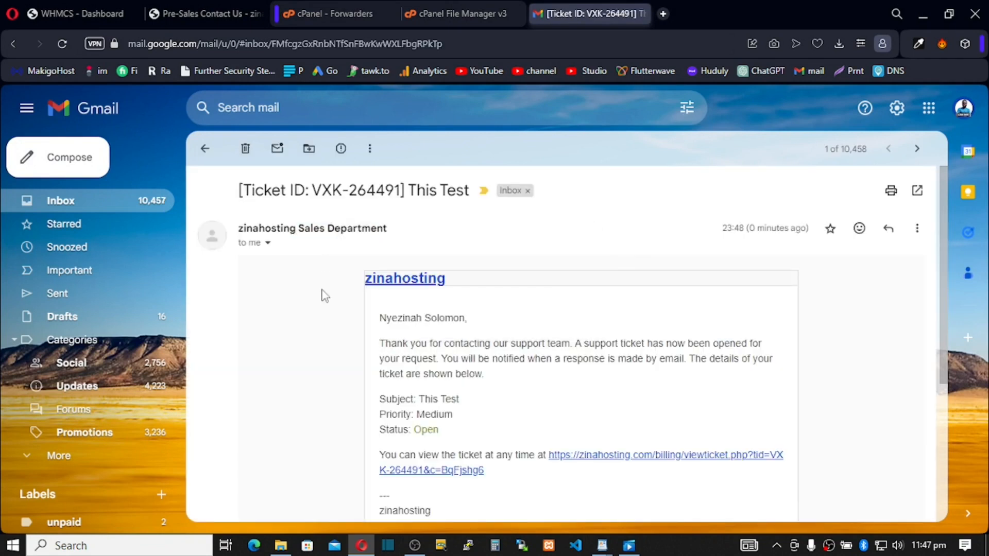
left_click_drag(386, 344, 602, 354)
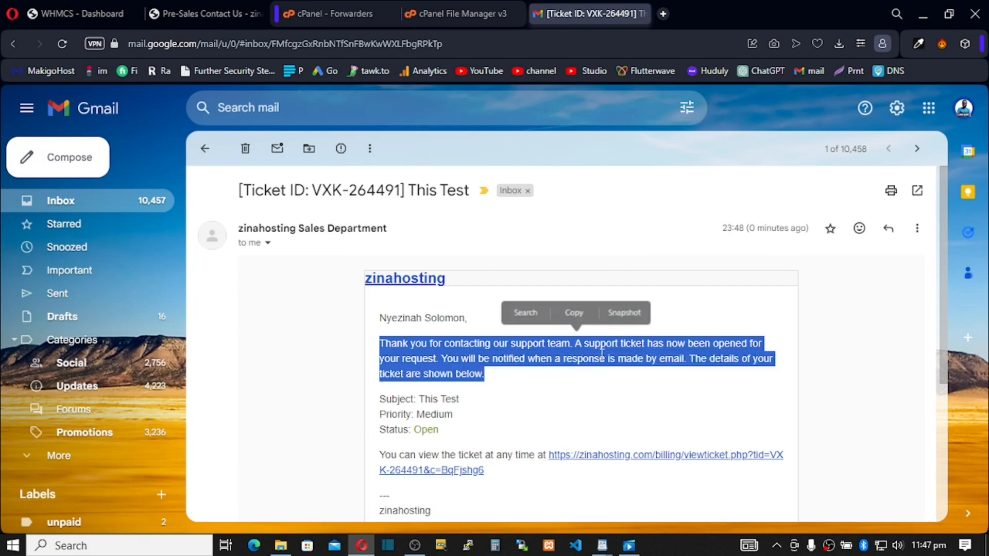
left_click(600, 354)
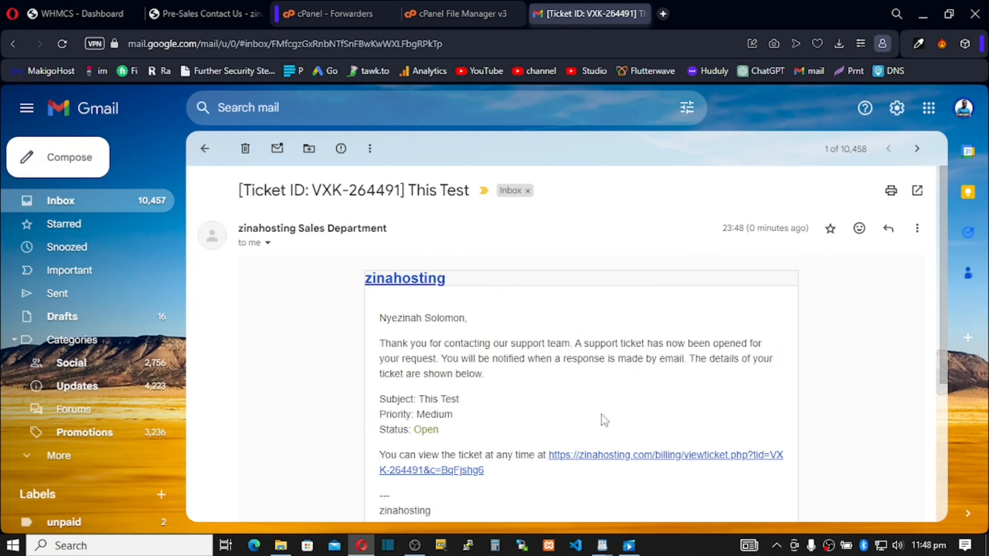
left_click(618, 458)
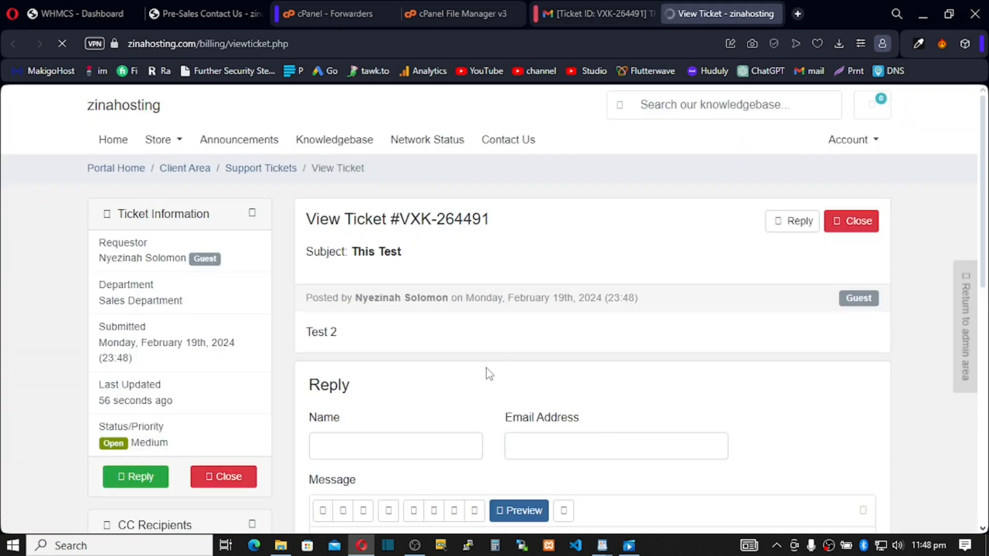
Scroll through the This Test ticket's View Ticket page, then switch to the File Manager tab.
scroll(486, 369, "down", 2)
scroll(486, 369, "down", 4)
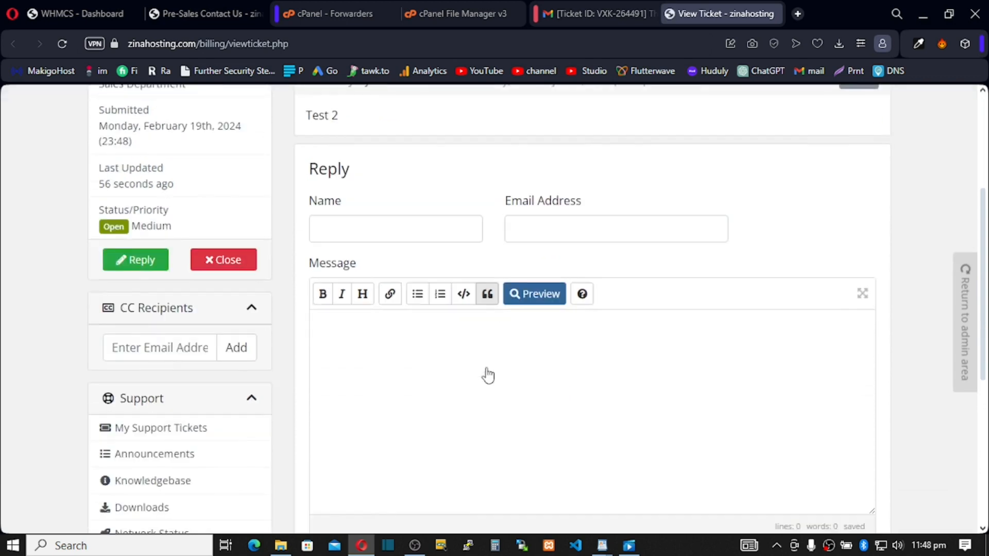
scroll(487, 371, "up", 5)
scroll(487, 369, "up", 1)
scroll(487, 369, "down", 8)
scroll(487, 369, "up", 6)
scroll(486, 368, "down", 3)
scroll(487, 370, "up", 5)
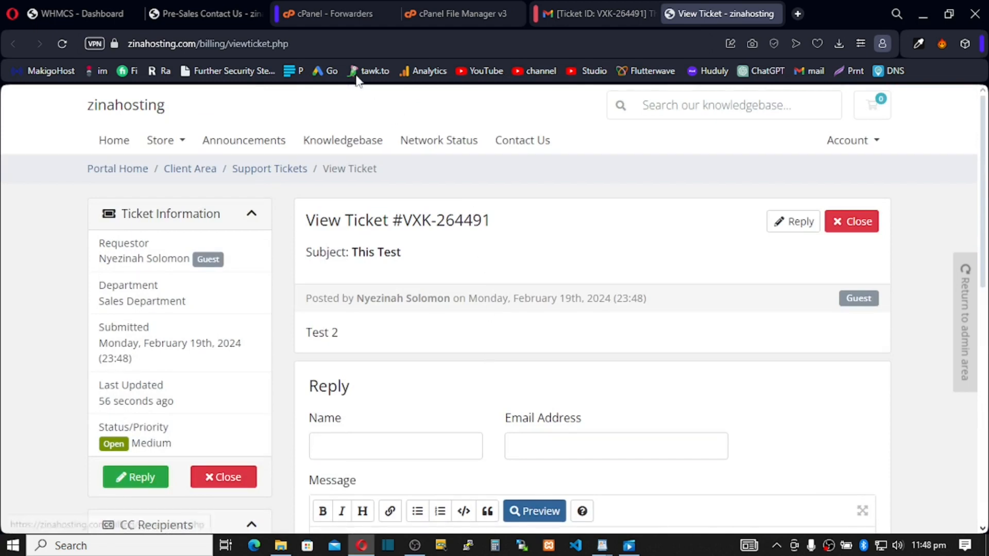
left_click(450, 9)
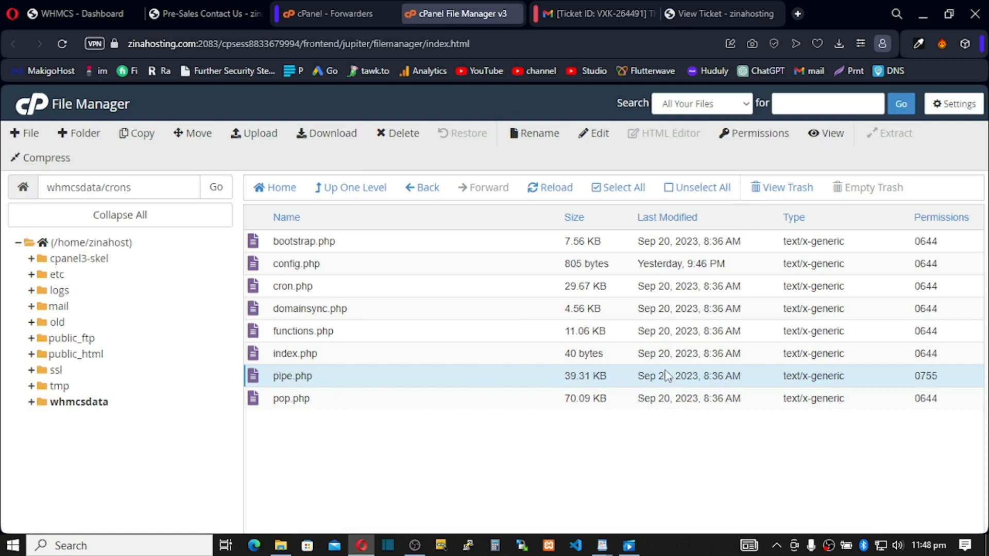
Reload the WHMCS Dashboard and open the waiting This Test ticket.
left_click(79, 13)
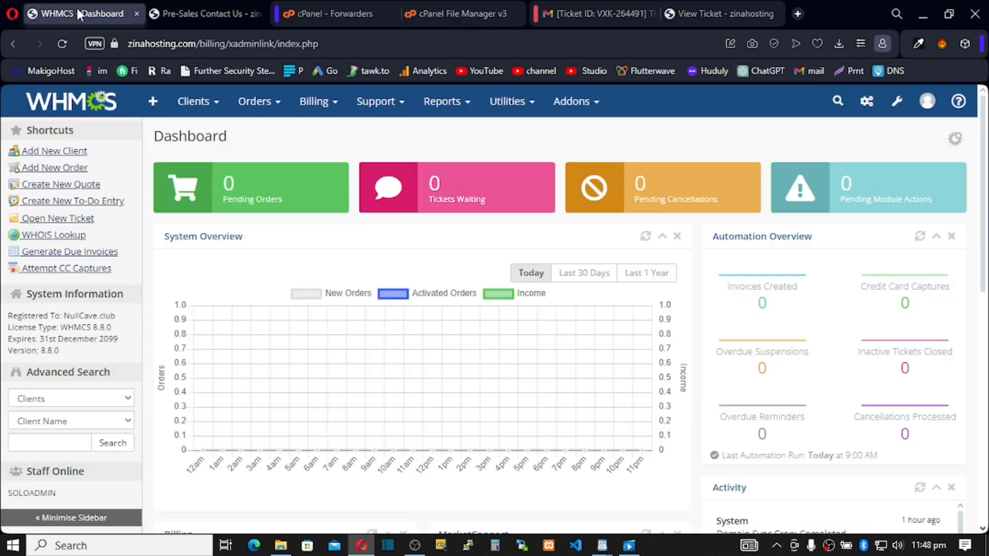
left_click(63, 44)
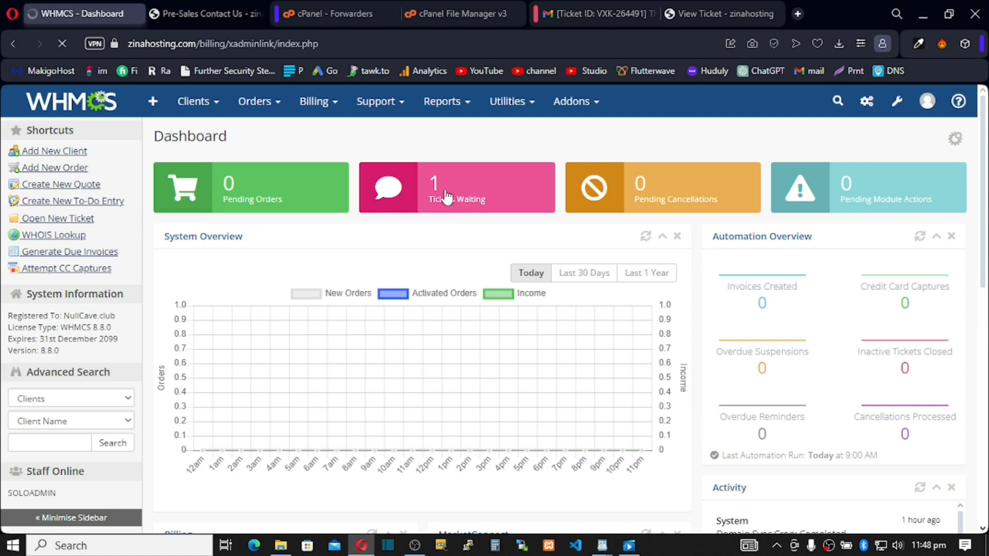
left_click(446, 212)
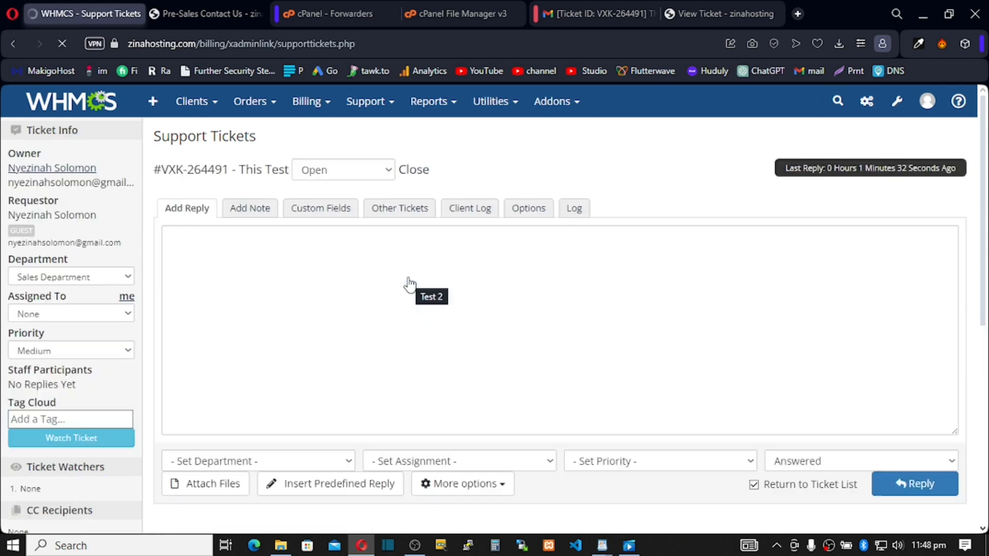
Post the staff reply 'Respond' to the ticket, then go back to Gmail.
scroll(363, 301, "down", 5)
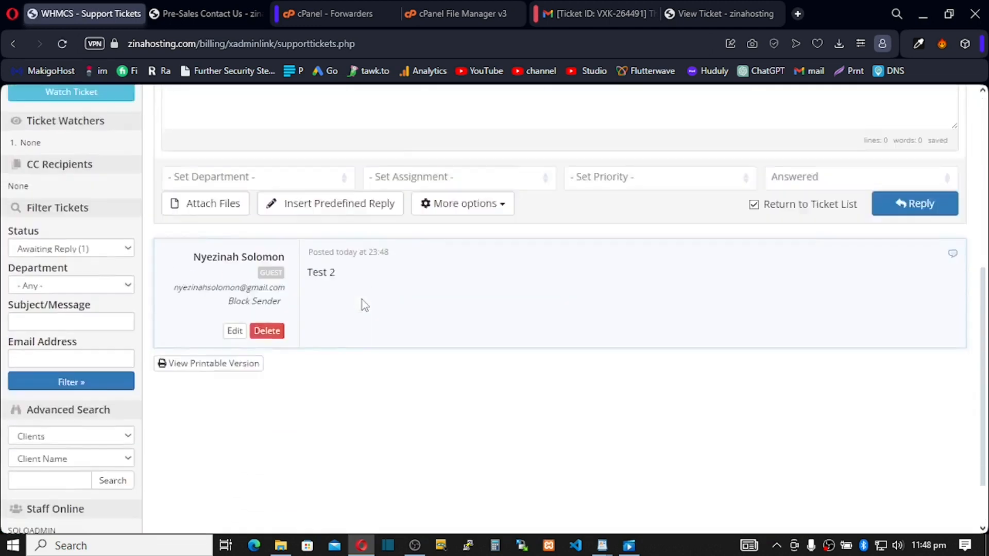
scroll(363, 300, "up", 2)
left_click_drag(334, 344, 309, 340)
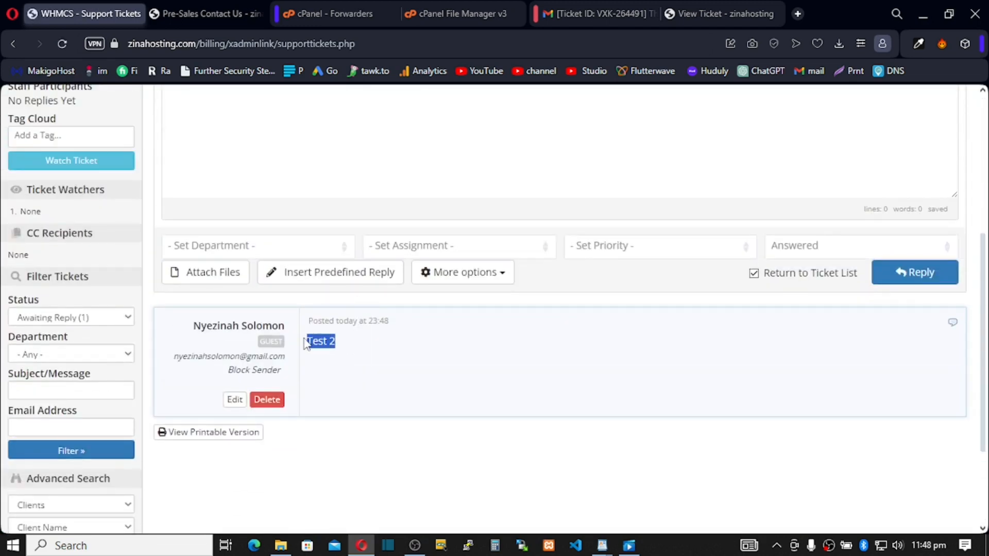
left_click(340, 299)
scroll(341, 295, "up", 7)
left_click(321, 300)
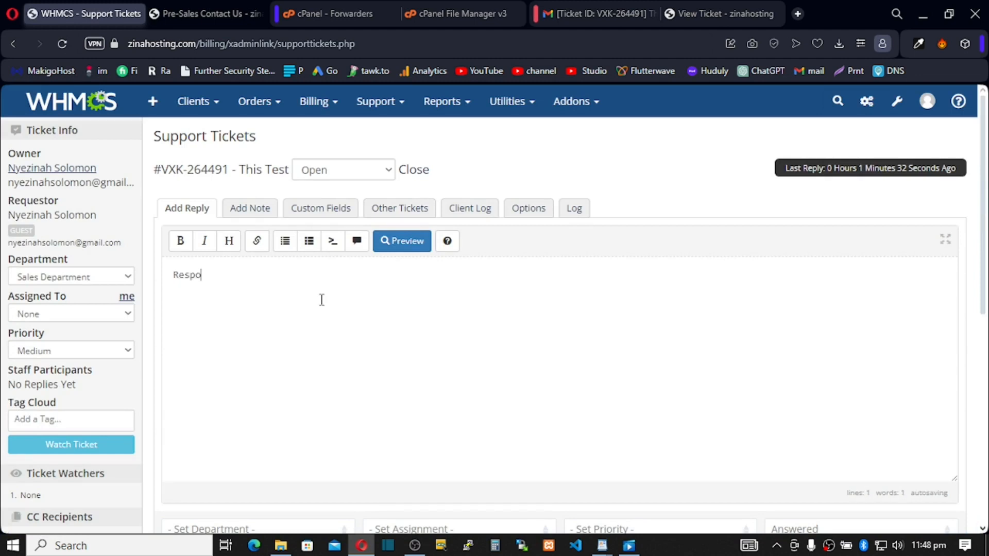
scroll(330, 294, "down", 5)
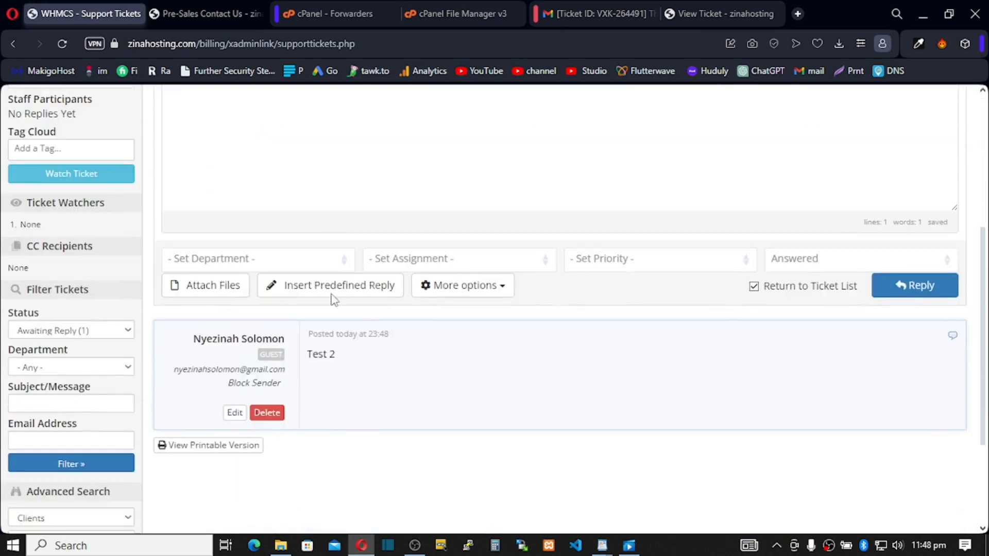
left_click(921, 268)
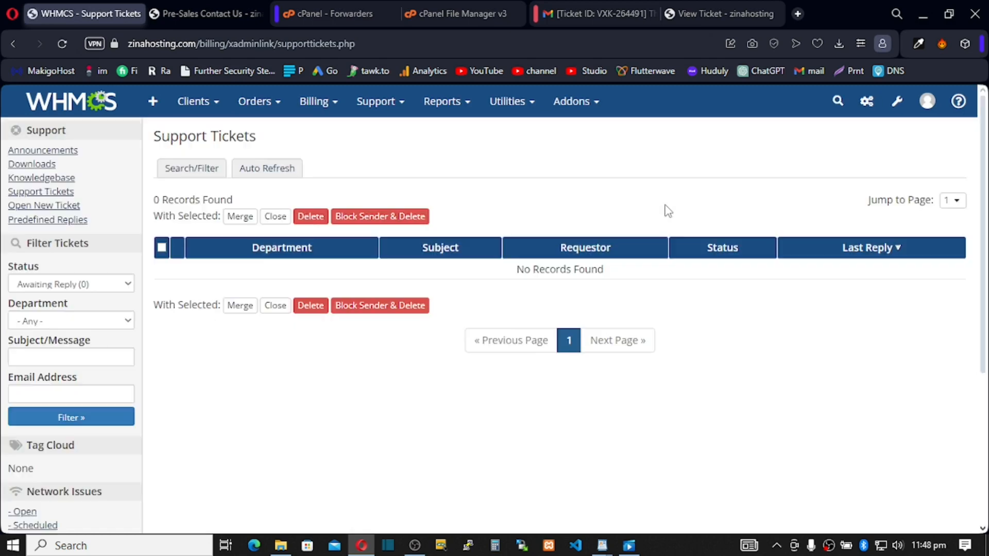
left_click(581, 7)
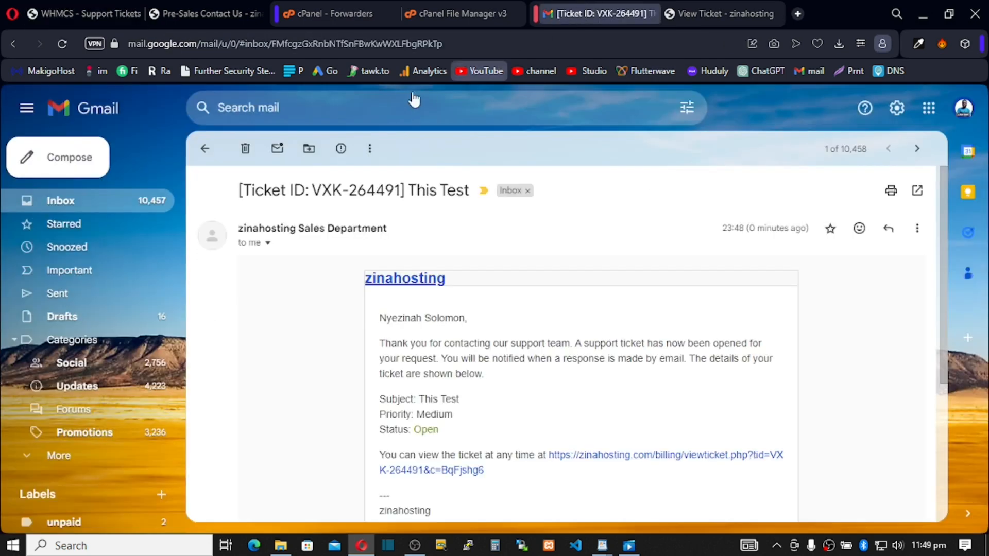
Back in the Gmail inbox, read the staff reply marking the 'This Test' ticket as Answered.
left_click(204, 151)
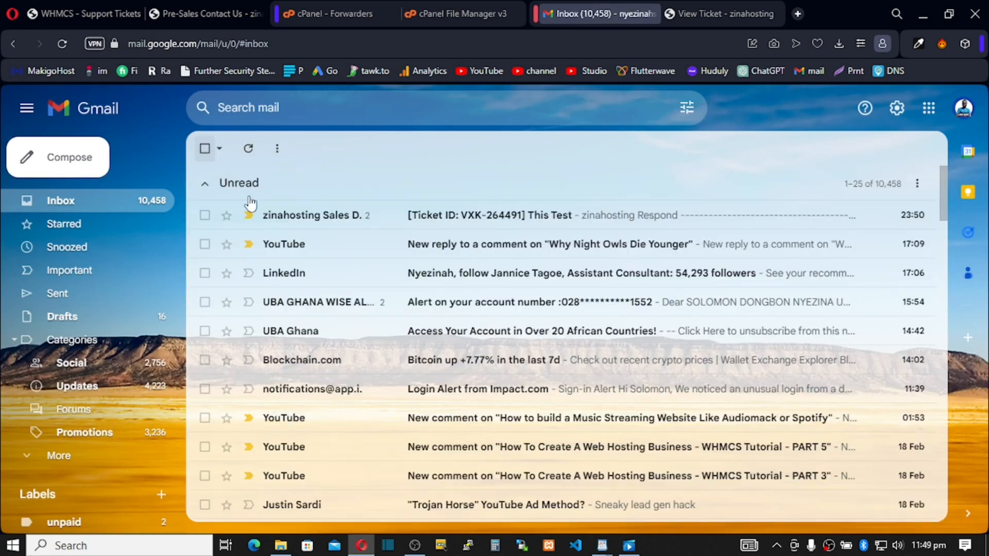
left_click(438, 216)
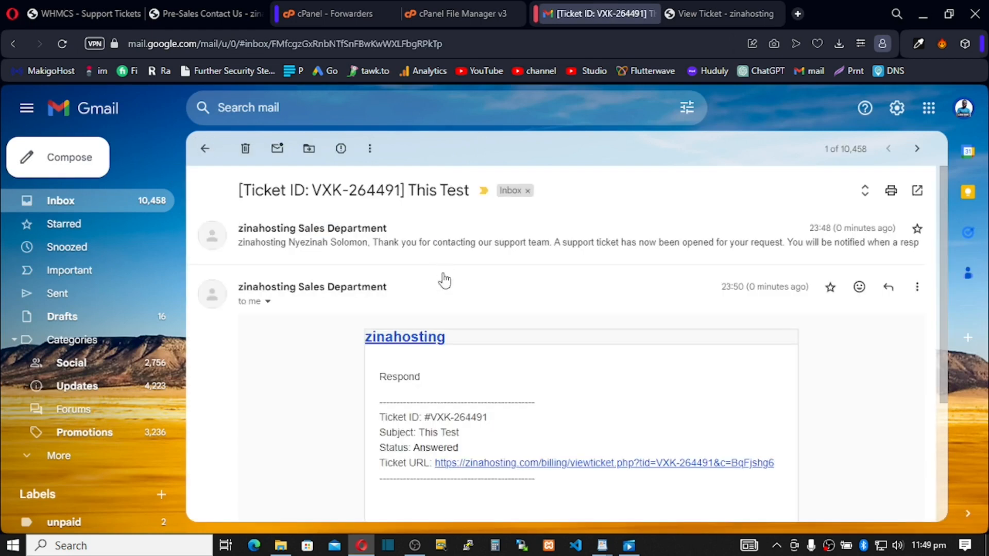
scroll(446, 359, "down", 2)
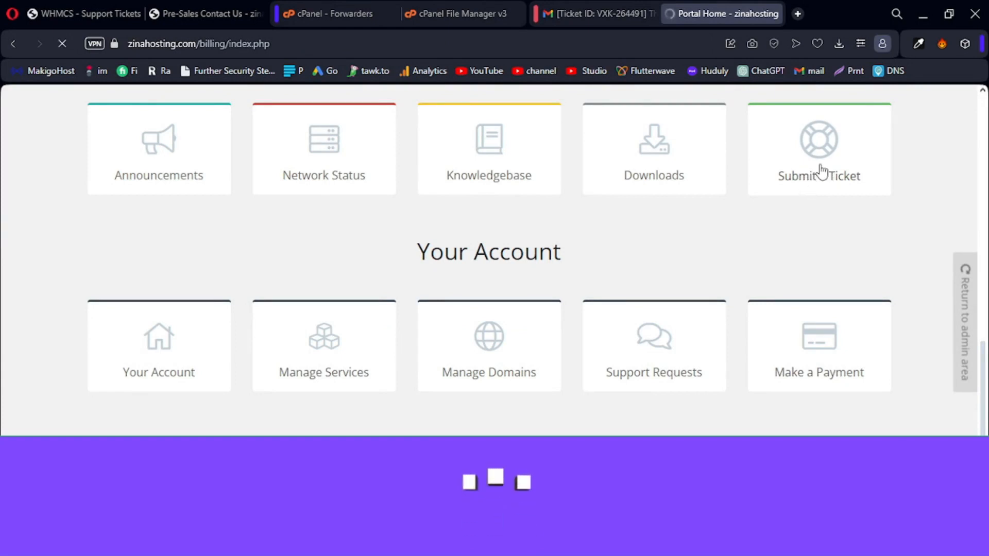
Start a new support request in the zinahosting portal and confirm Sales Department is the only department listed.
left_click(821, 172)
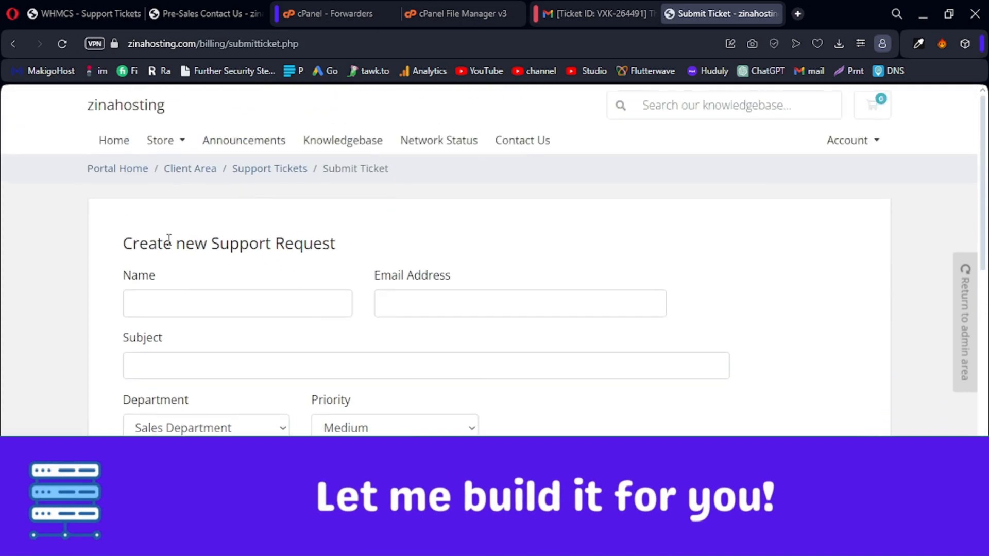
scroll(236, 241, "down", 3)
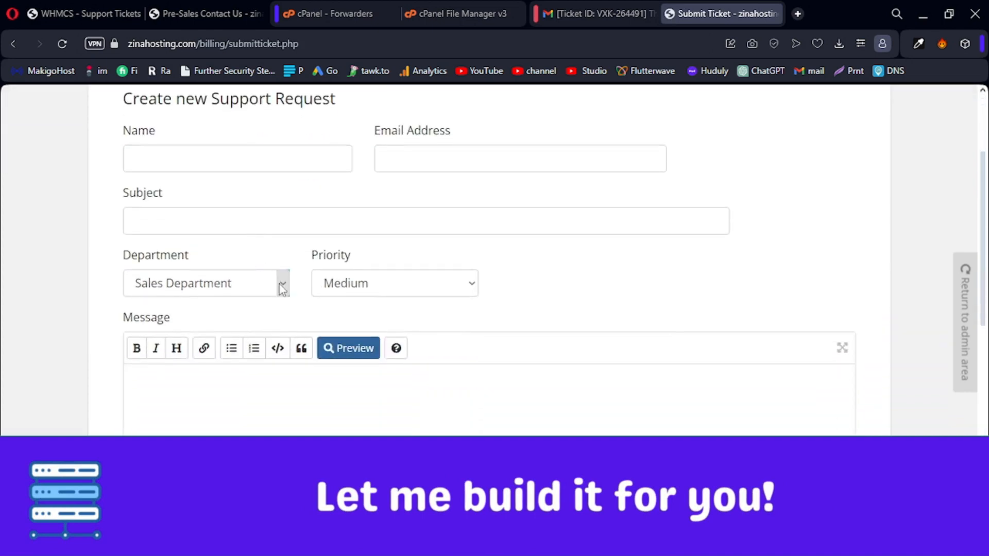
left_click(282, 285)
left_click(282, 289)
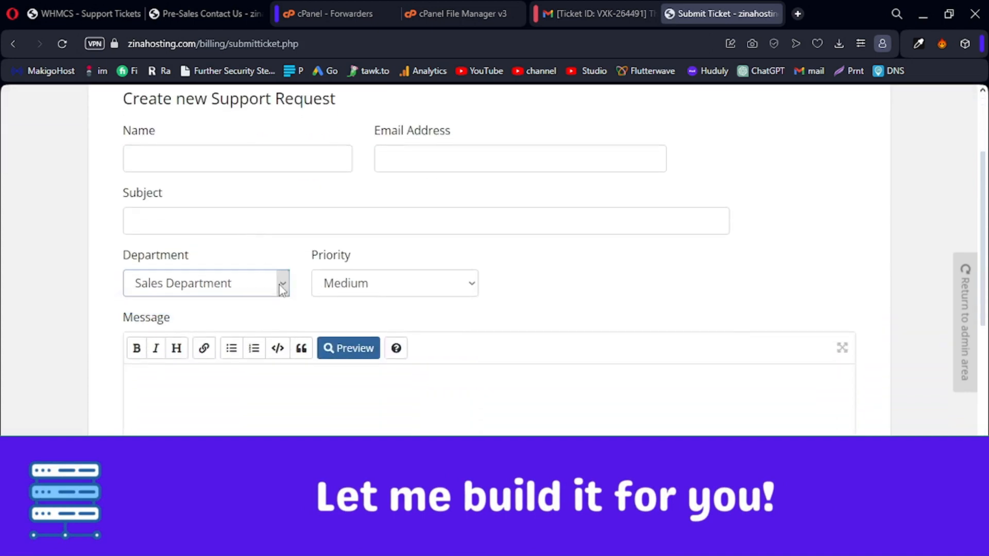
left_click(282, 288)
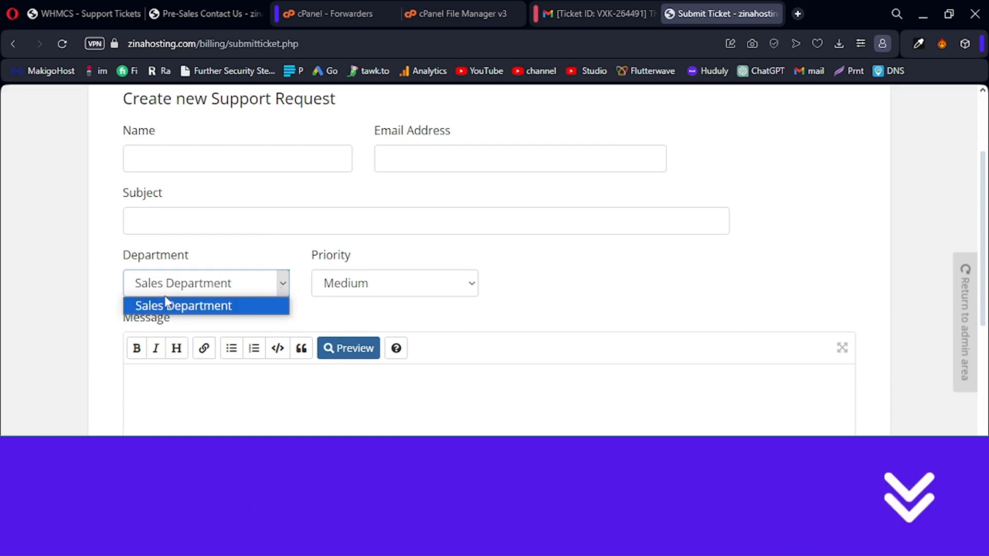
left_click(280, 291)
left_click(281, 292)
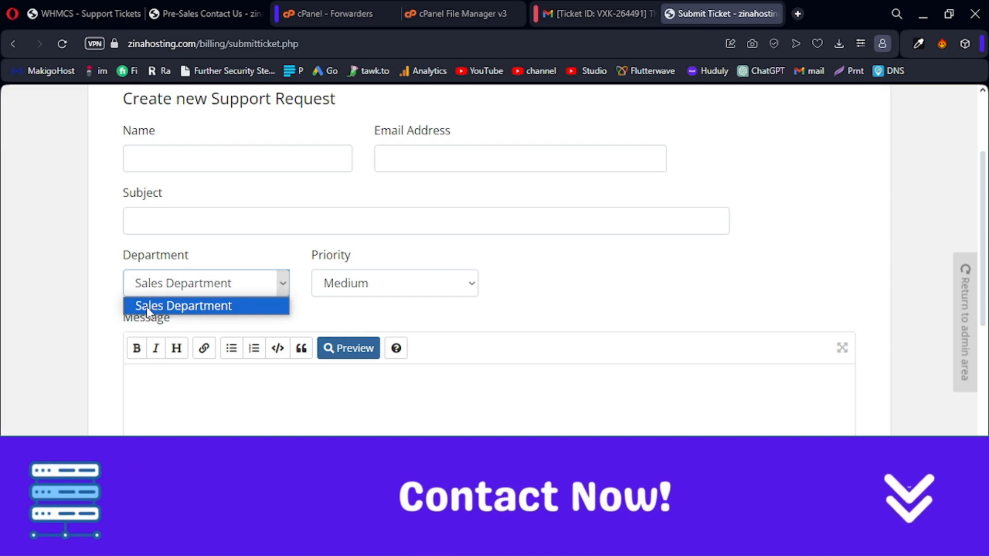